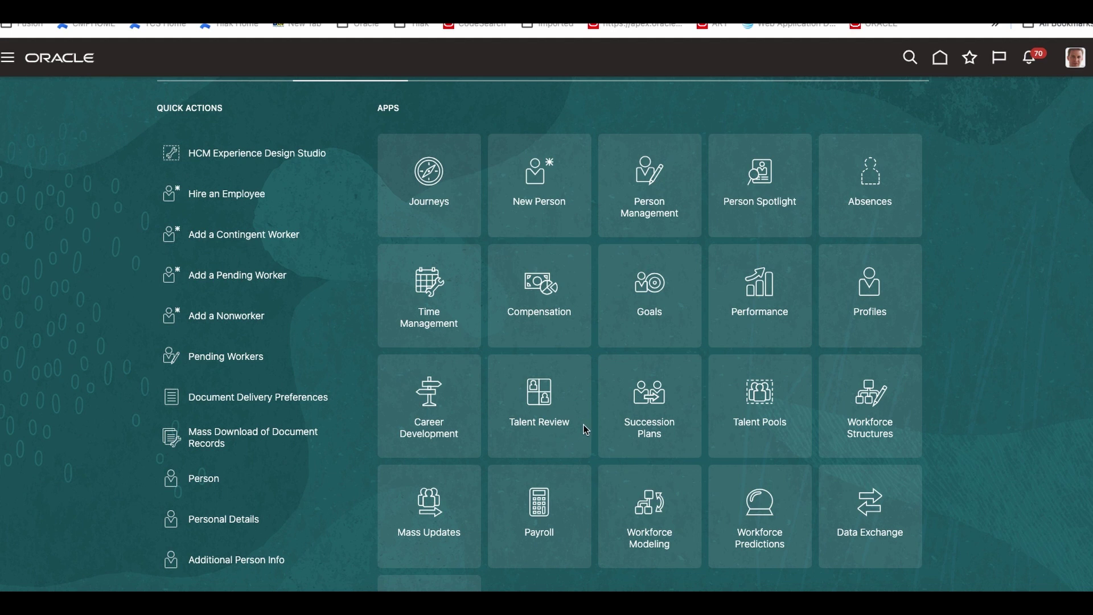
Open the Extract Definitions task from Data Exchange under My Client Groups
{"action": "scroll", "coordinate": [668, 324], "scroll_direction": "up", "scroll_amount": 3}
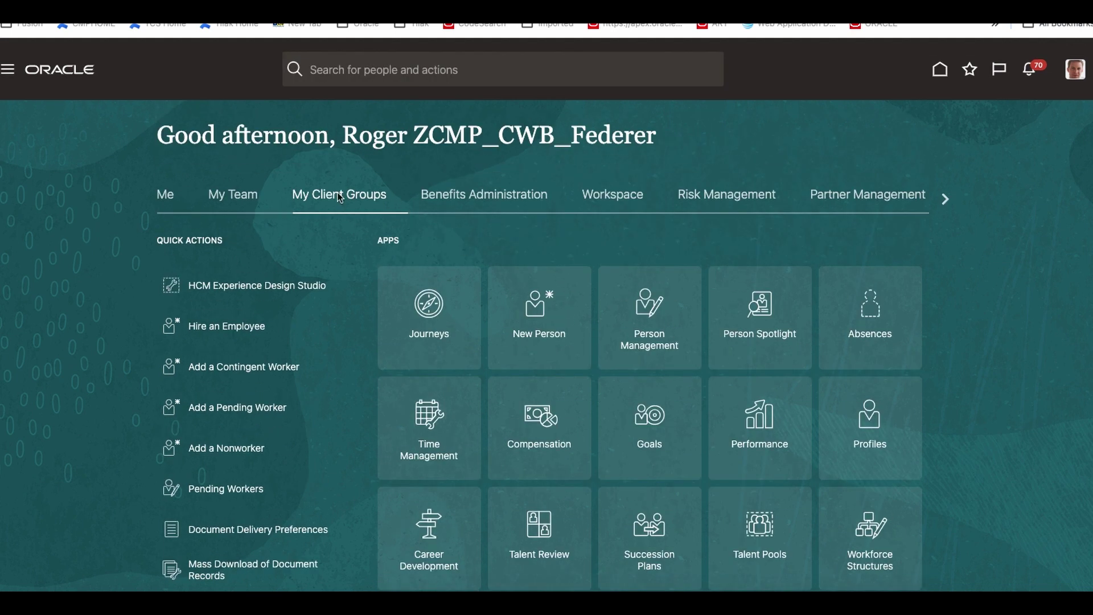
{"action": "scroll", "coordinate": [565, 354], "scroll_direction": "down", "scroll_amount": 8}
{"action": "scroll", "coordinate": [564, 353], "scroll_direction": "down", "scroll_amount": 2}
{"action": "scroll", "coordinate": [576, 339], "scroll_direction": "up", "scroll_amount": 4}
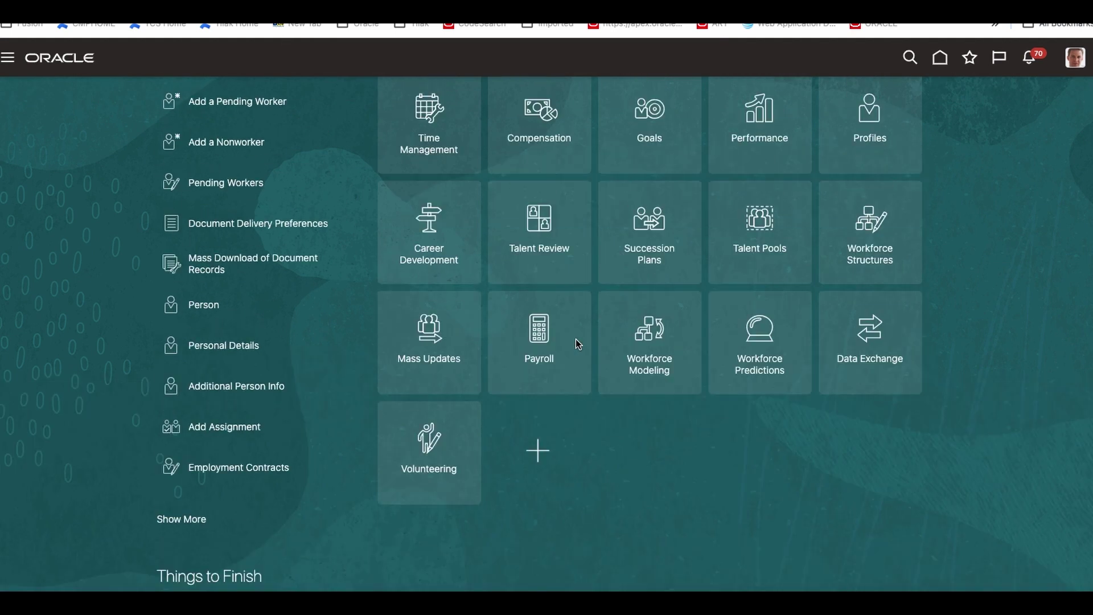
{"action": "left_click", "coordinate": [875, 335]}
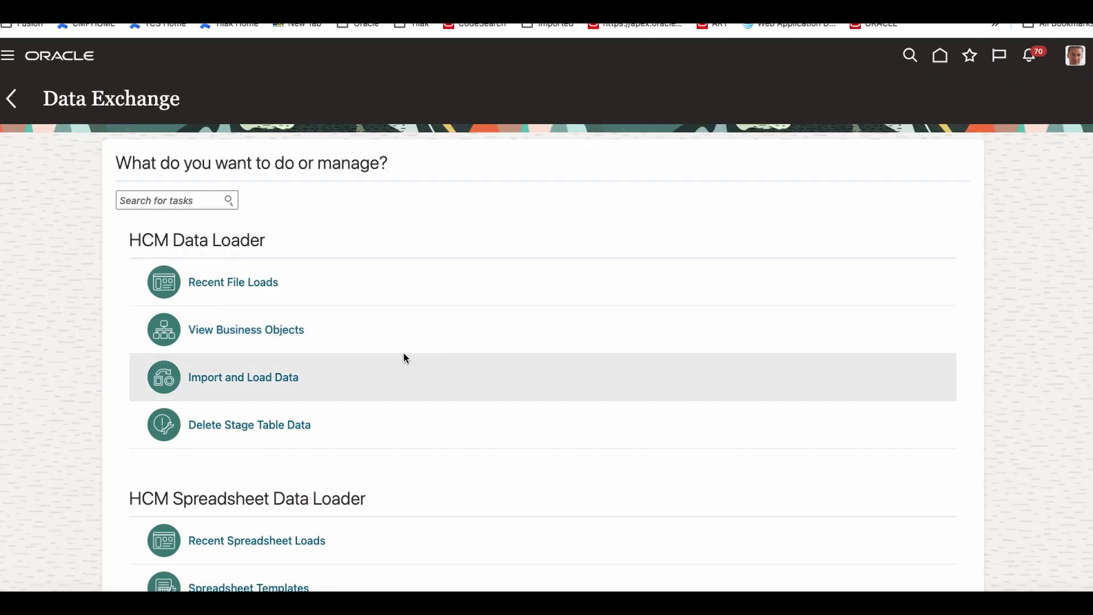
{"action": "scroll", "coordinate": [404, 358], "scroll_direction": "down", "scroll_amount": 12}
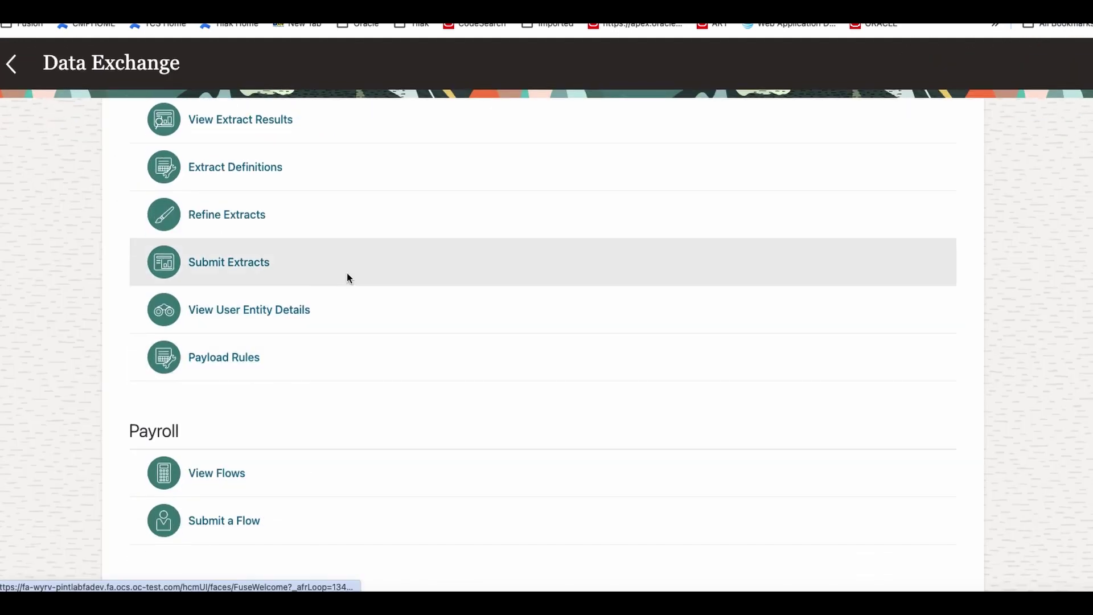
{"action": "left_click", "coordinate": [263, 167]}
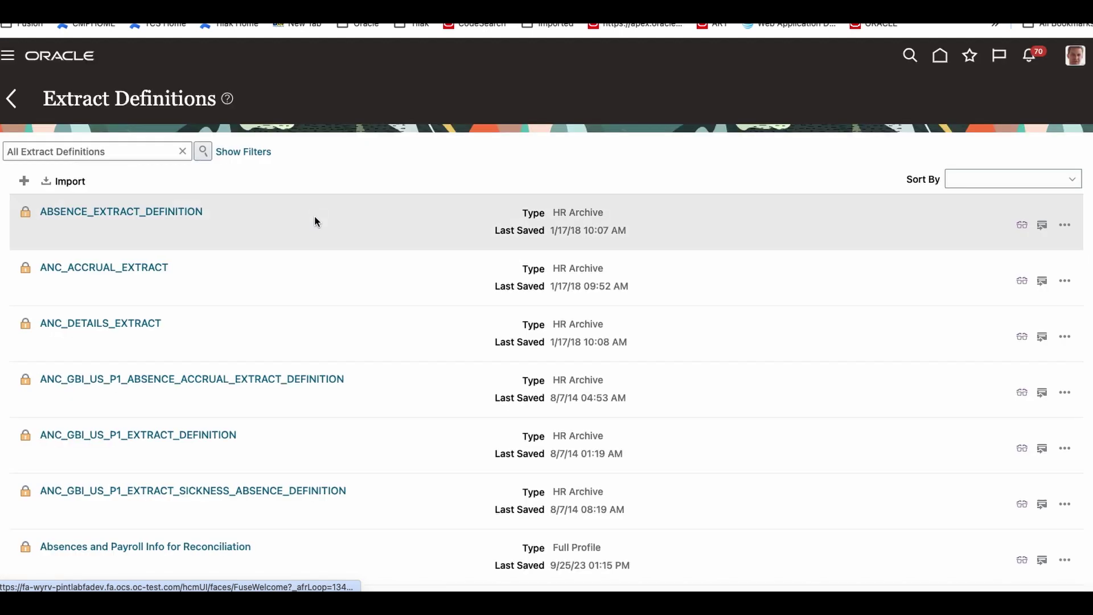
Search the extract definitions for "Demo" and open the Demo-Test-001 extract
{"action": "triple_click", "coordinate": [99, 149]}
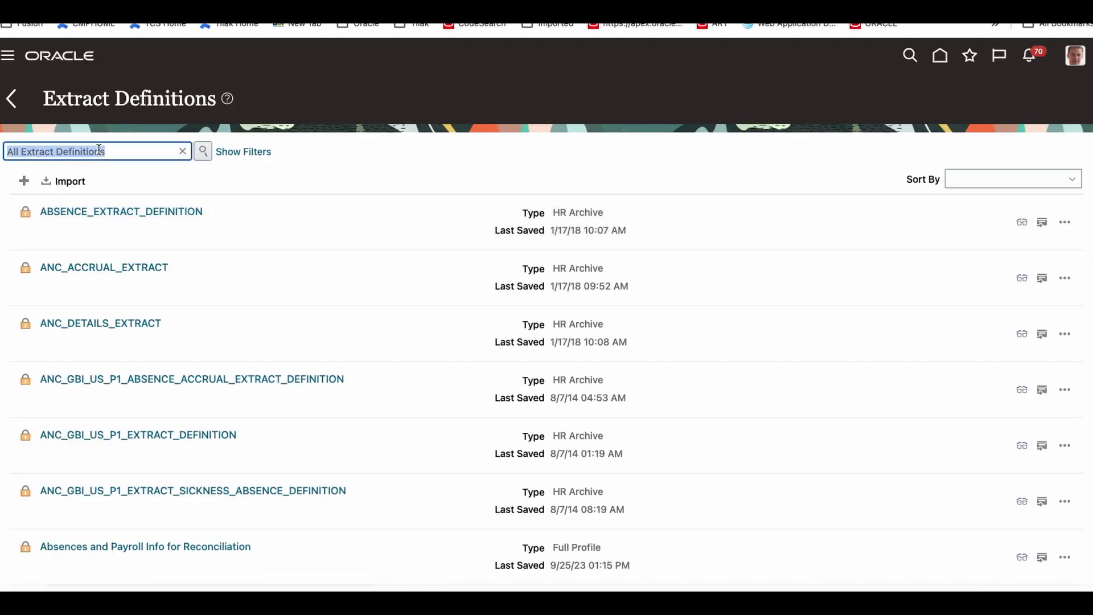
{"action": "type", "text": "Demo"}
{"action": "key", "text": "Return"}
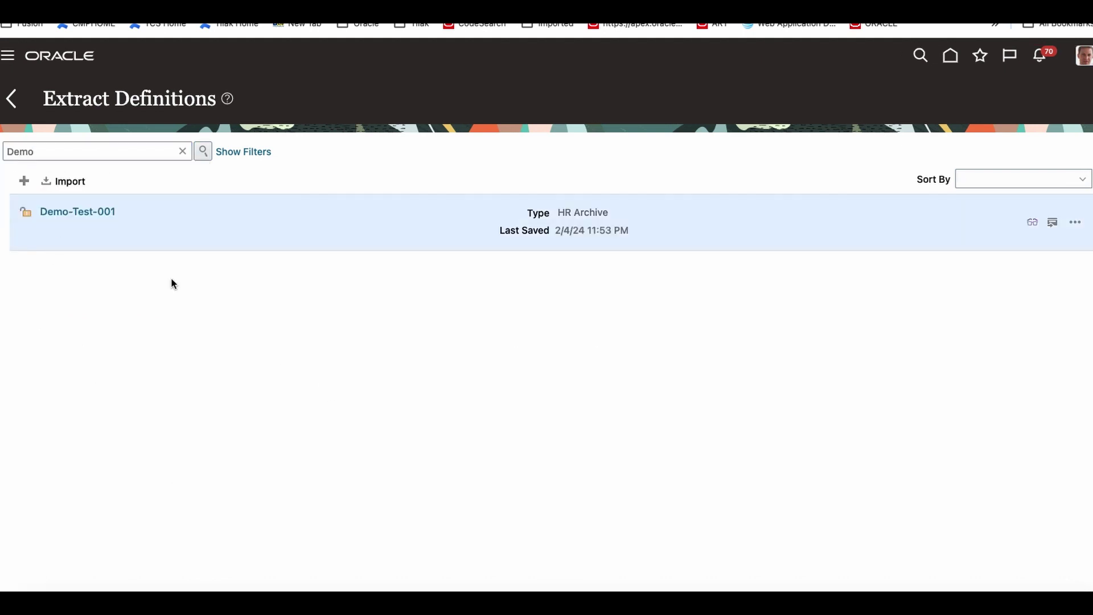
{"action": "left_click", "coordinate": [102, 217]}
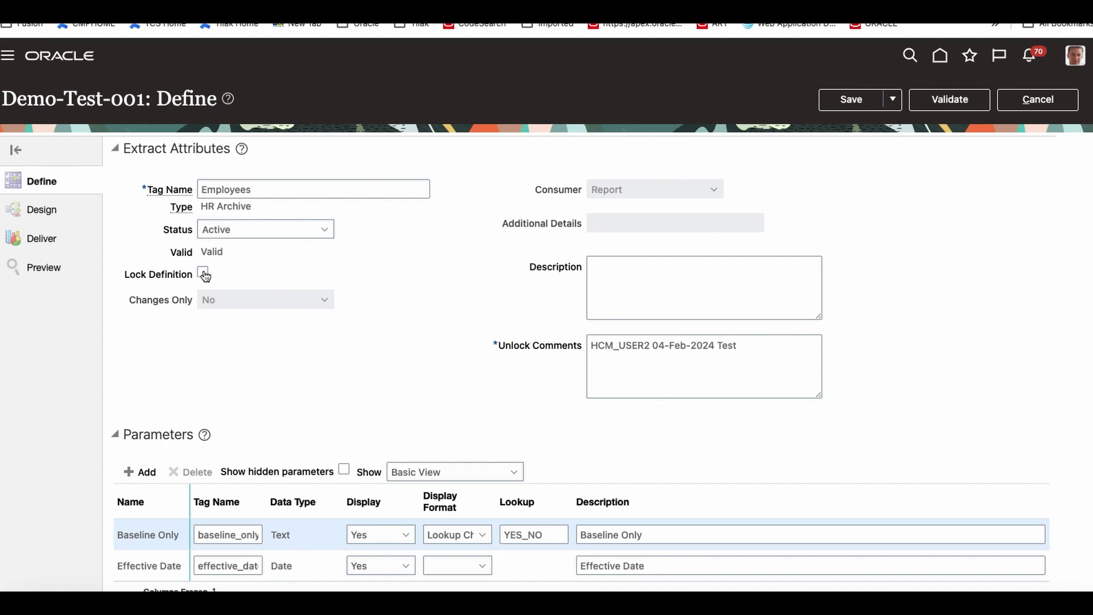
Check the extract attributes on the definition page, including the status, and switch to the extract's design
{"action": "left_click", "coordinate": [255, 231]}
{"action": "left_click", "coordinate": [405, 331]}
{"action": "left_click", "coordinate": [49, 214]}
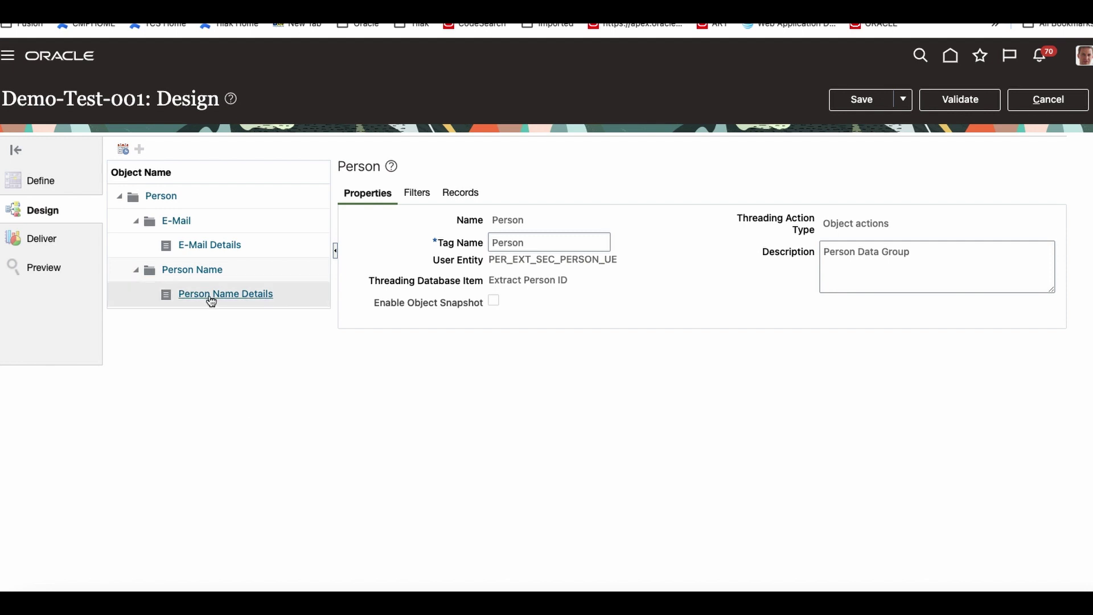
Examine the properties of the root Person data group, including its user entity and threading database item
{"action": "left_click", "coordinate": [212, 199]}
{"action": "left_click", "coordinate": [165, 197]}
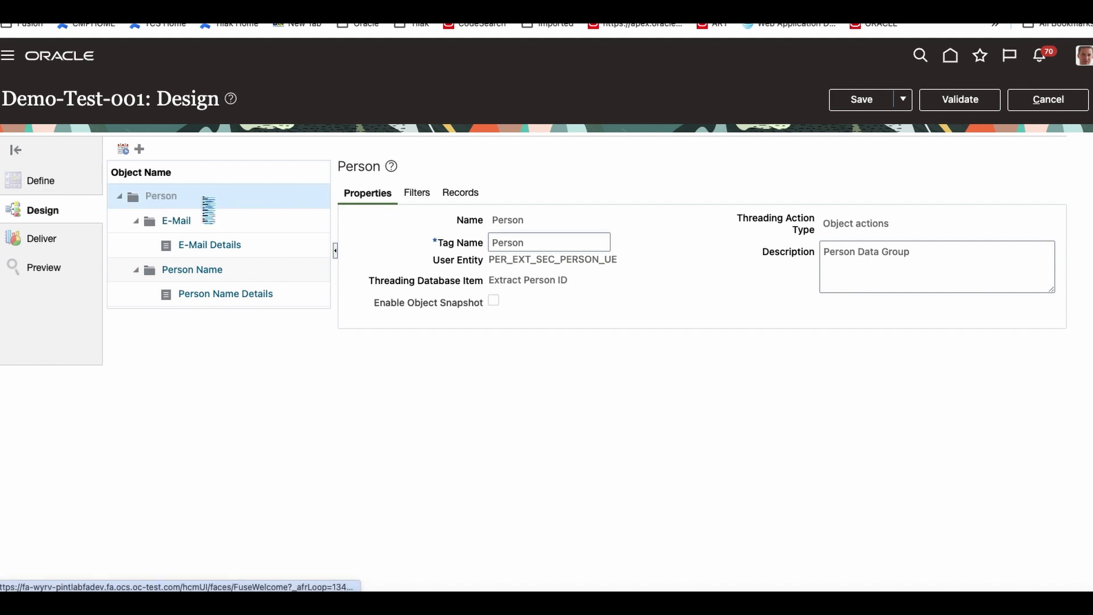
{"action": "left_click", "coordinate": [262, 216]}
{"action": "left_click", "coordinate": [265, 200]}
{"action": "left_click", "coordinate": [165, 202]}
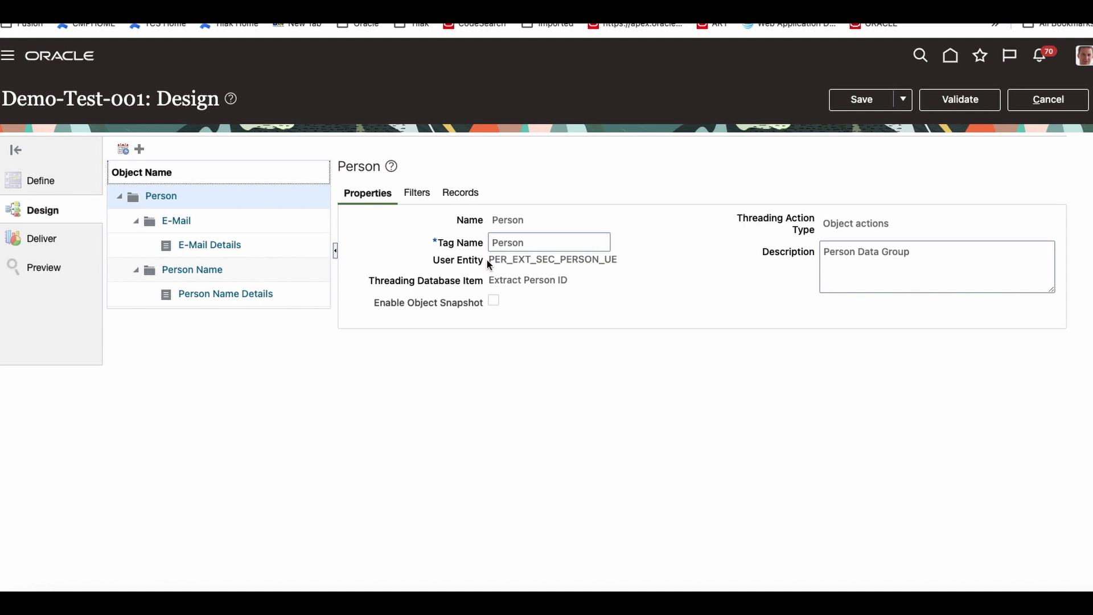
{"action": "left_click_drag", "start_coordinate": [489, 261], "coordinate": [639, 263]}
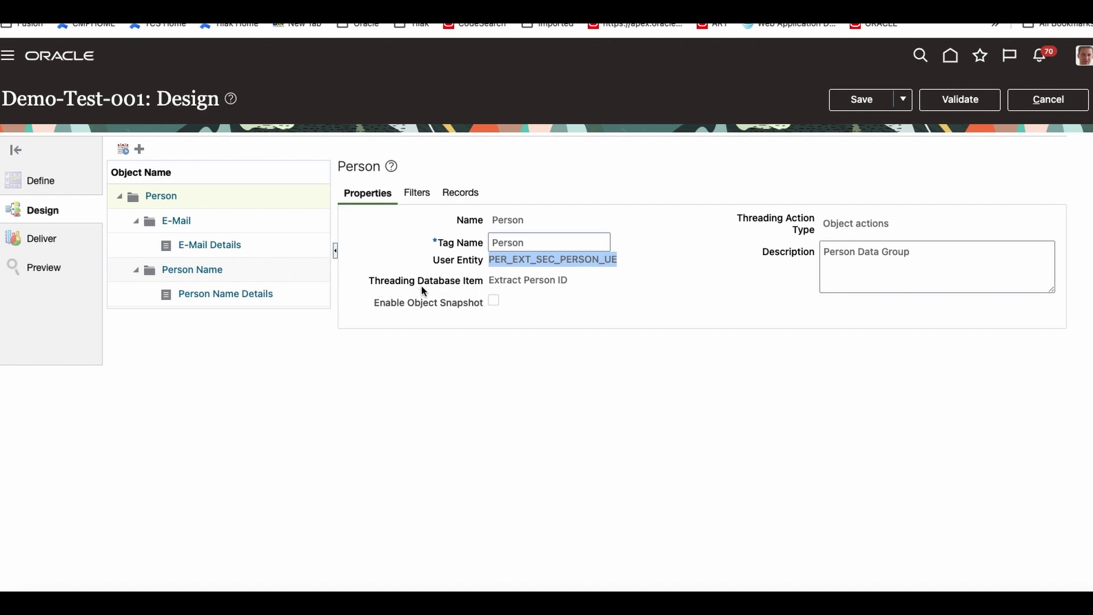
{"action": "left_click", "coordinate": [583, 288]}
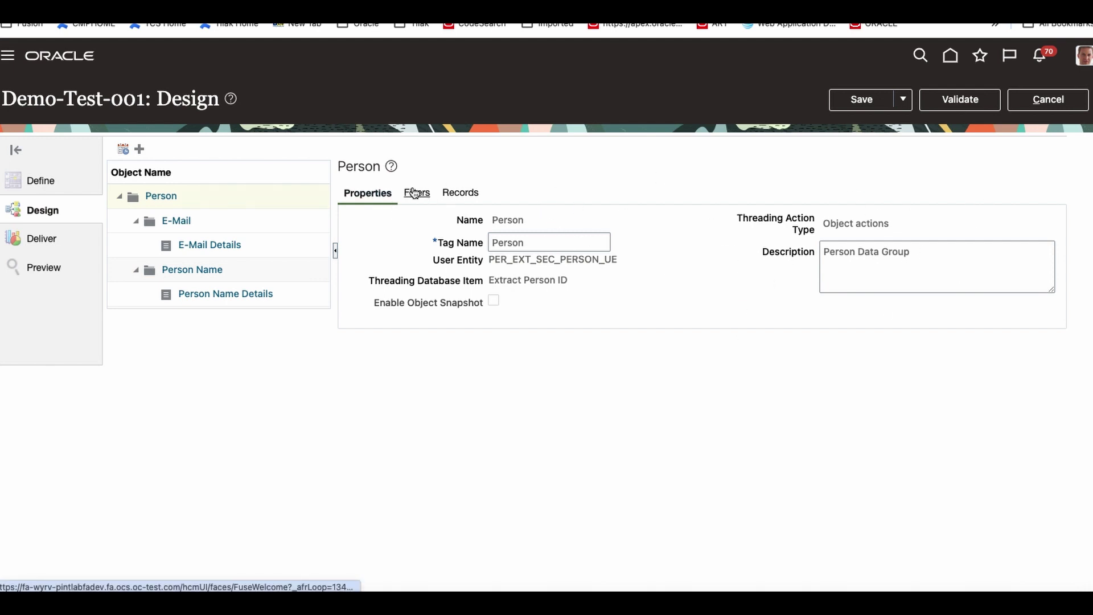
Set the Person data group's tag name to PersonDG and save the extract definition
{"action": "left_click", "coordinate": [541, 244]}
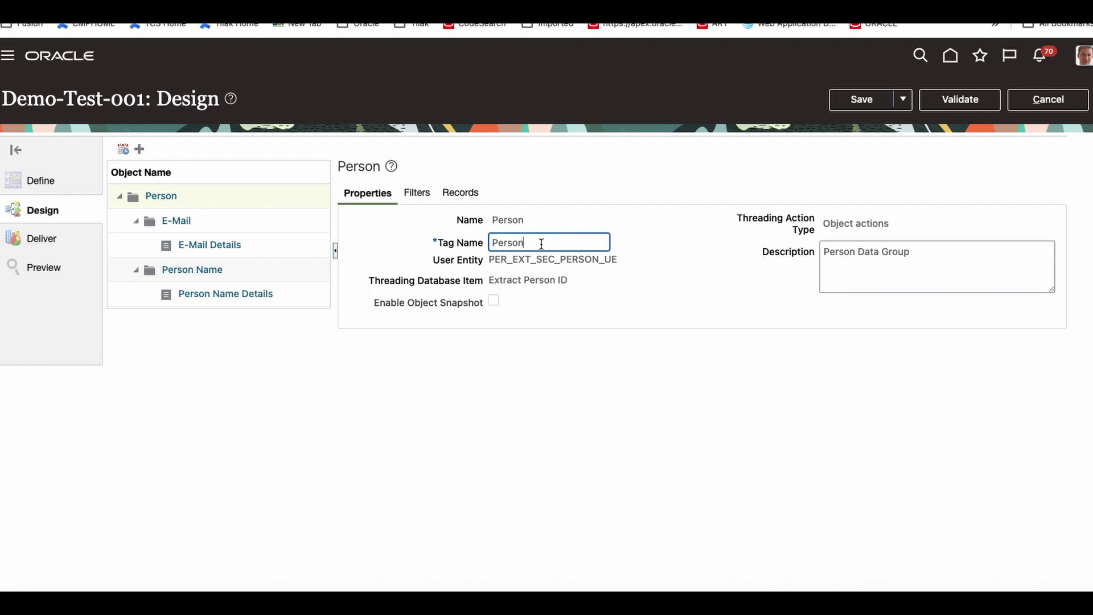
{"action": "type", "text": "DG"}
{"action": "left_click", "coordinate": [861, 100]}
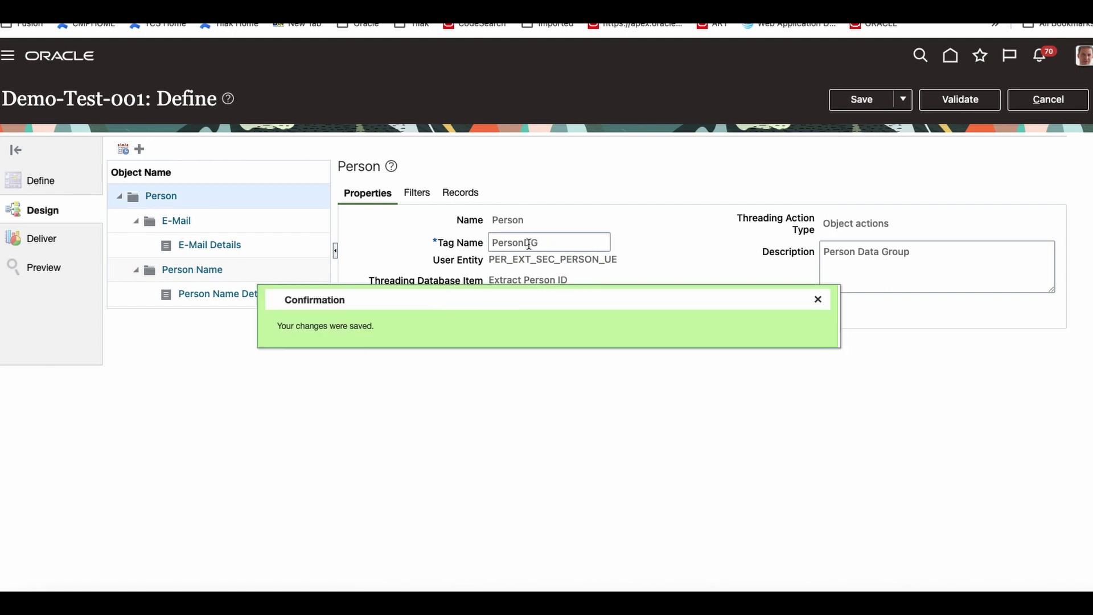
Change the Person data group's tag name to PersonRDG and save the extract definition
{"action": "left_click", "coordinate": [530, 243]}
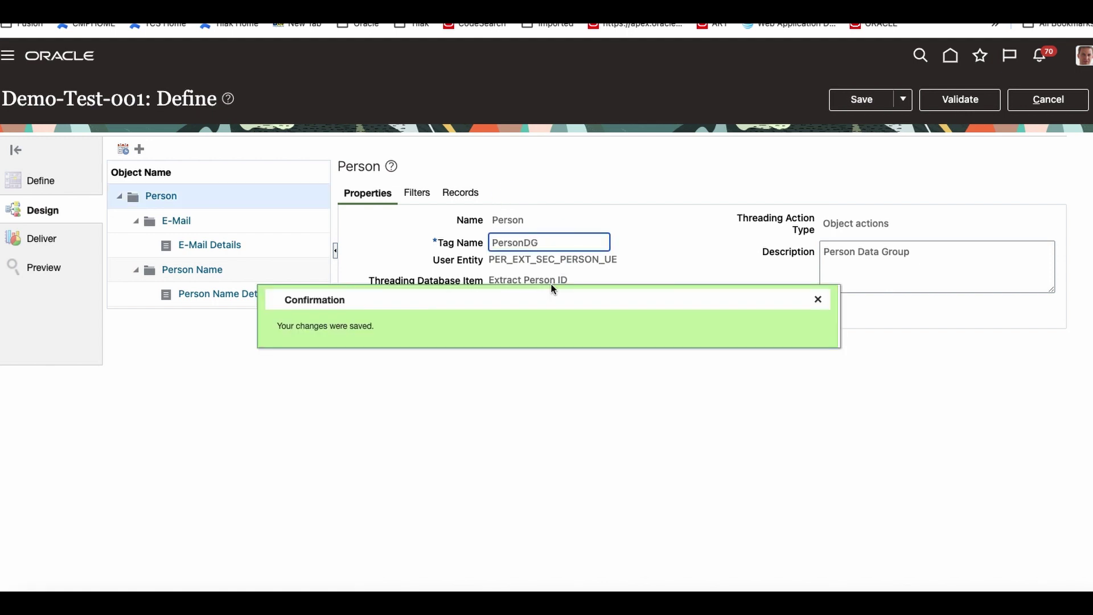
{"action": "key", "text": "Left"}
{"action": "type", "text": "R"}
{"action": "left_click", "coordinate": [854, 103]}
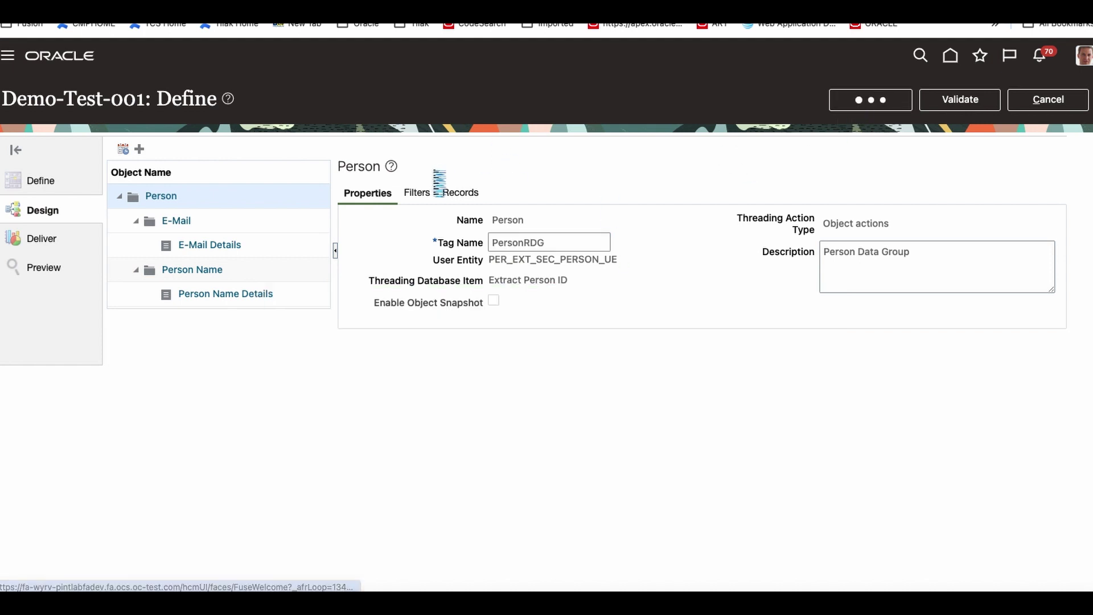
Review the Person data group's filter criteria condition, leave it without changes, and show the group's records
{"action": "left_click", "coordinate": [418, 194]}
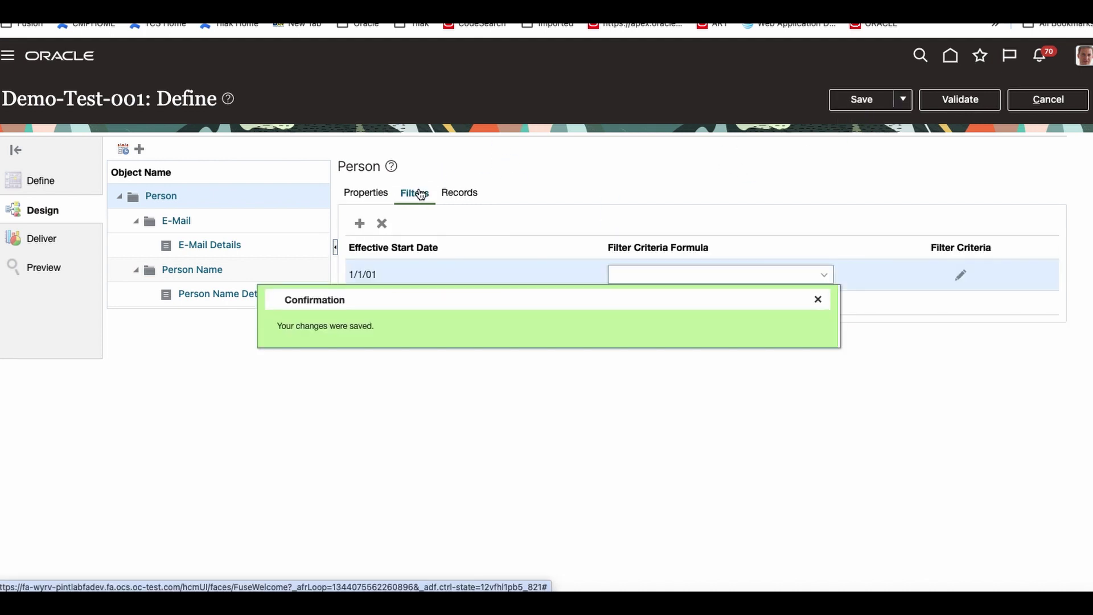
{"action": "left_click", "coordinate": [818, 299]}
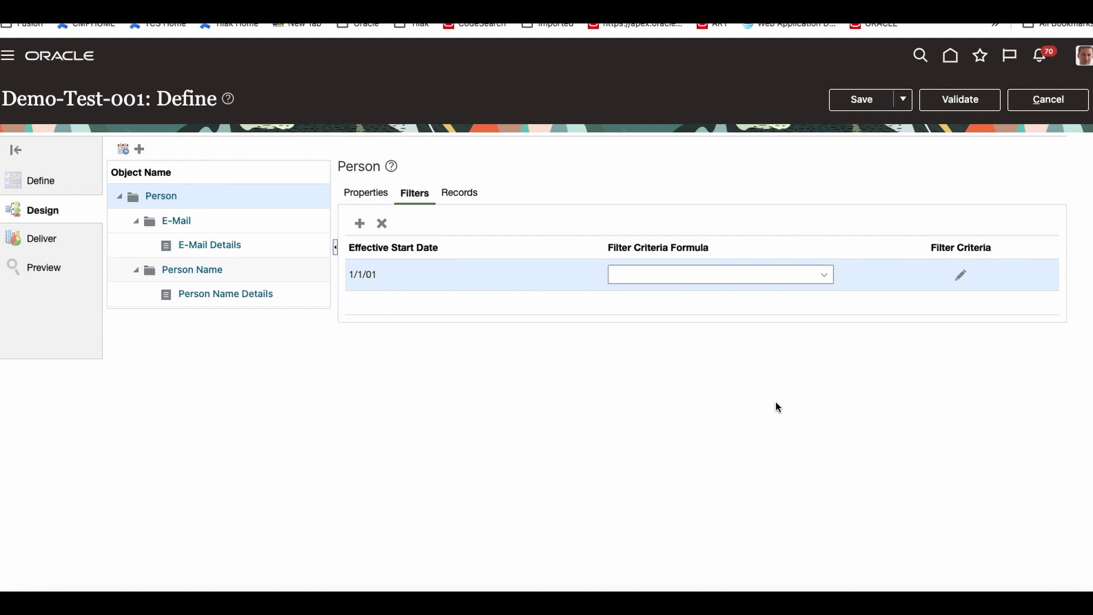
{"action": "left_click", "coordinate": [962, 278]}
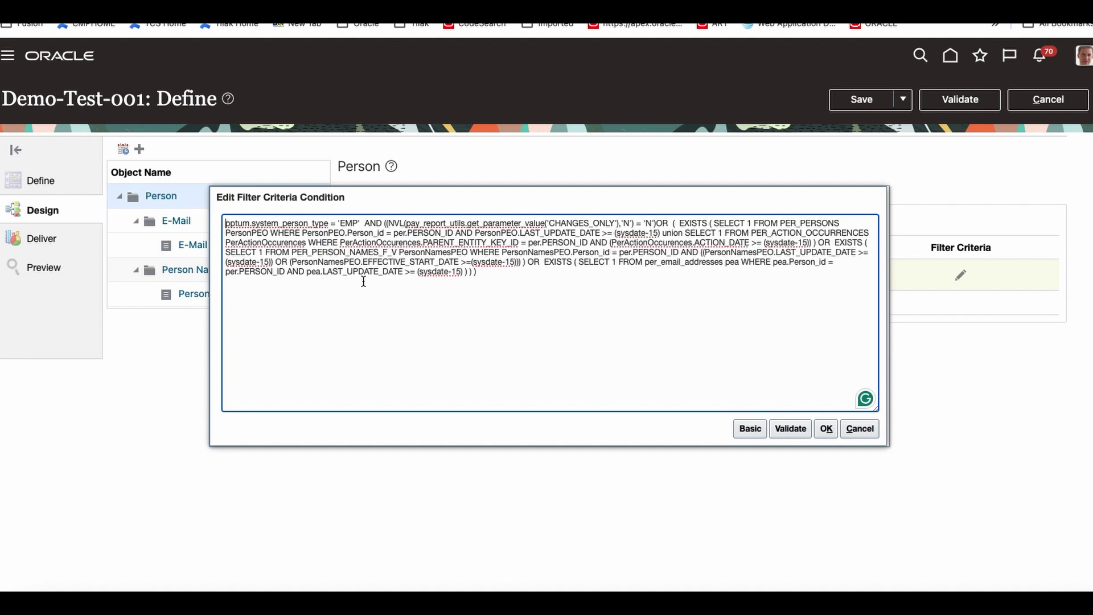
{"action": "left_click_drag", "start_coordinate": [364, 223], "coordinate": [546, 283]}
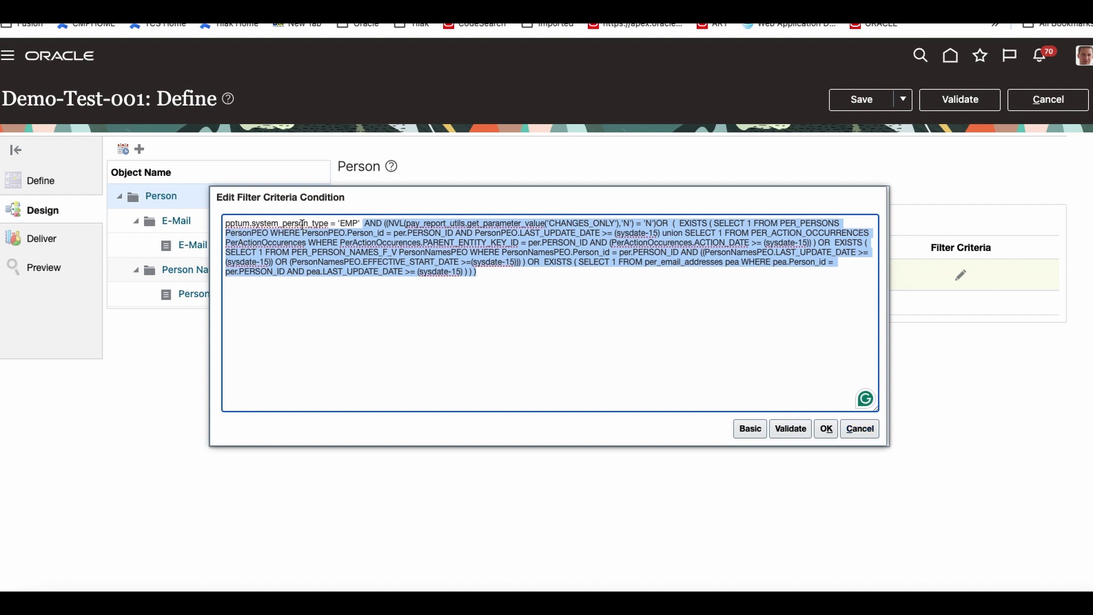
{"action": "left_click", "coordinate": [869, 429]}
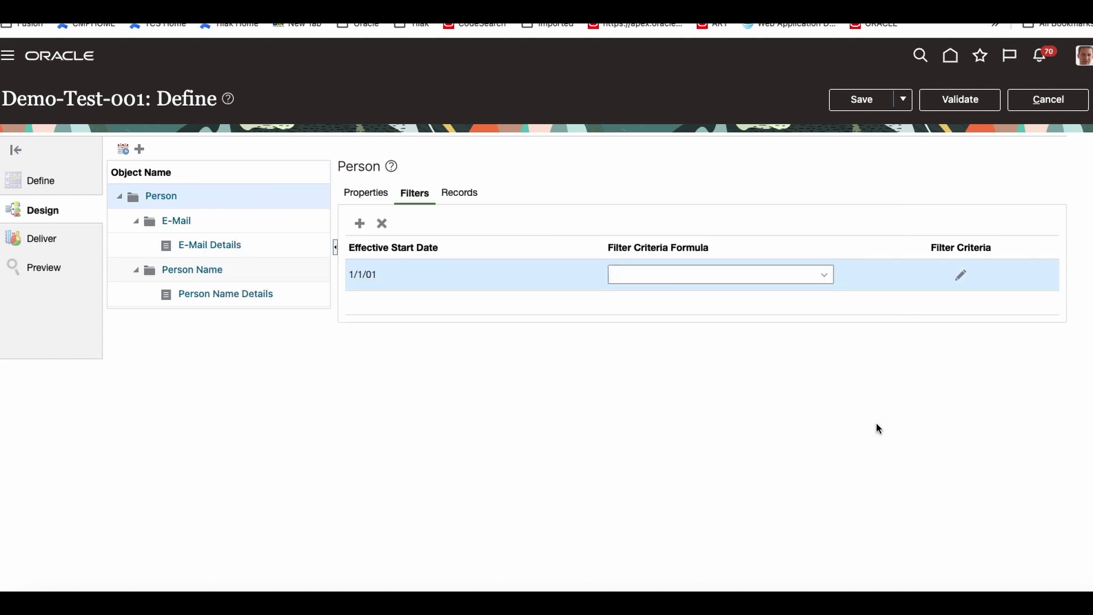
{"action": "left_click", "coordinate": [463, 192]}
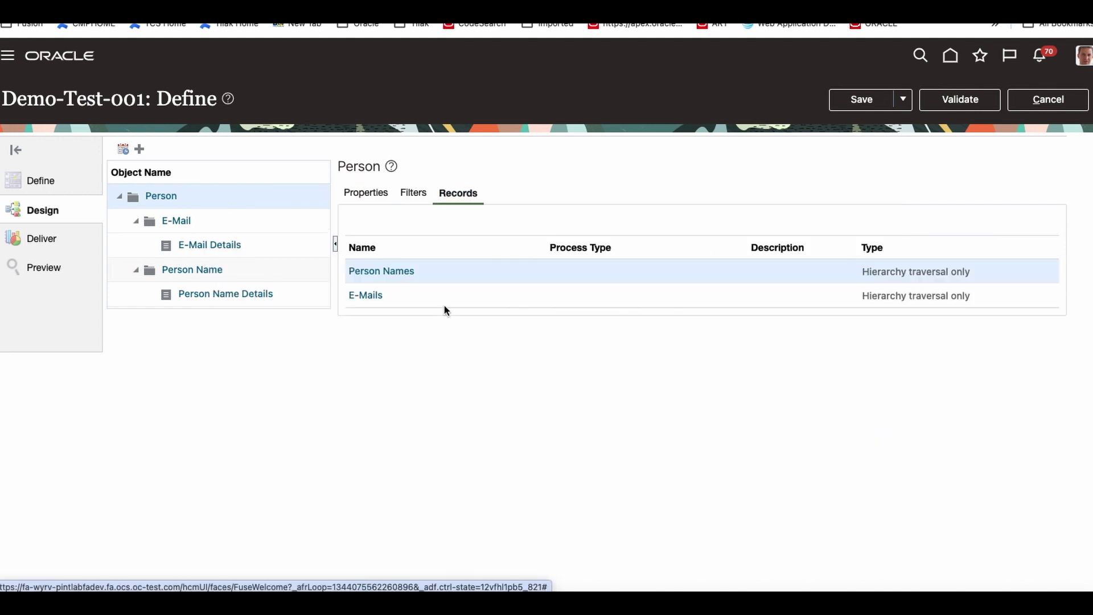
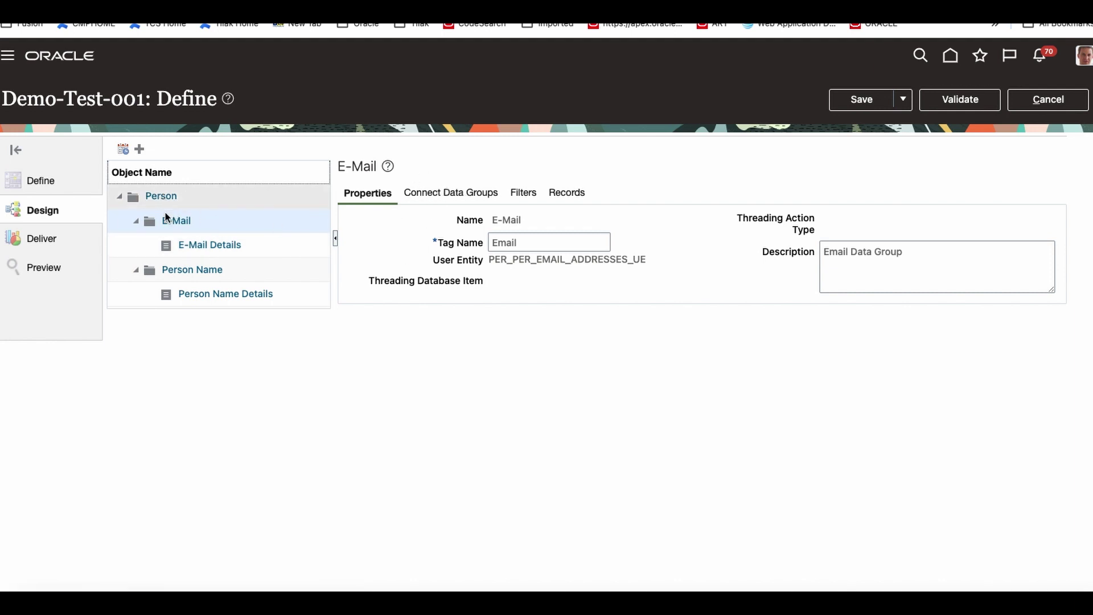
Examine how the E-Mail data group connects to the Person group, and review its filters and records
{"action": "left_click", "coordinate": [449, 194]}
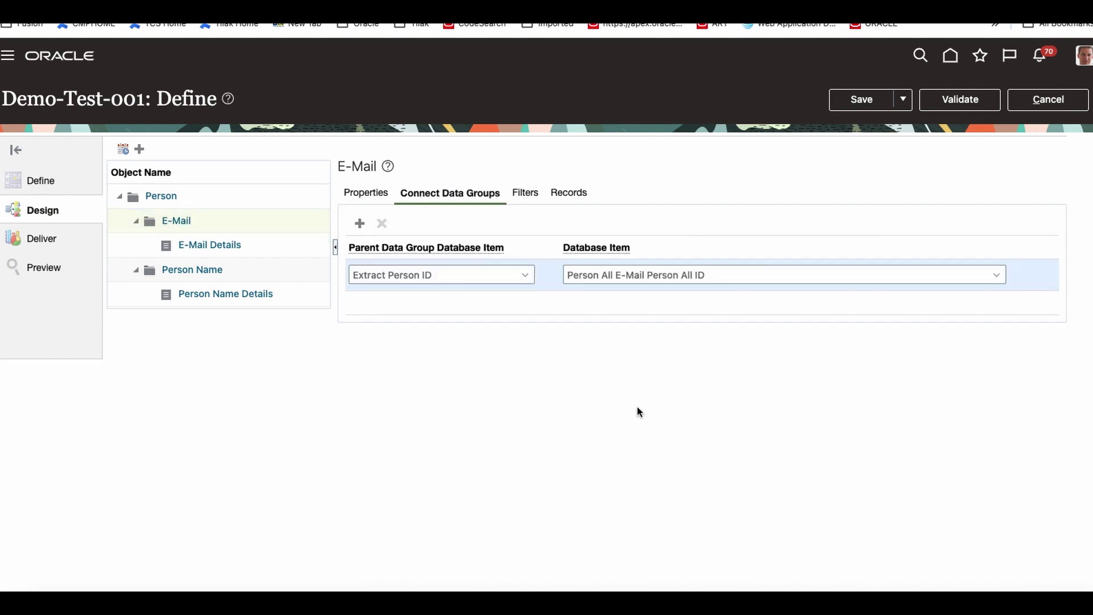
{"action": "left_click", "coordinate": [161, 199]}
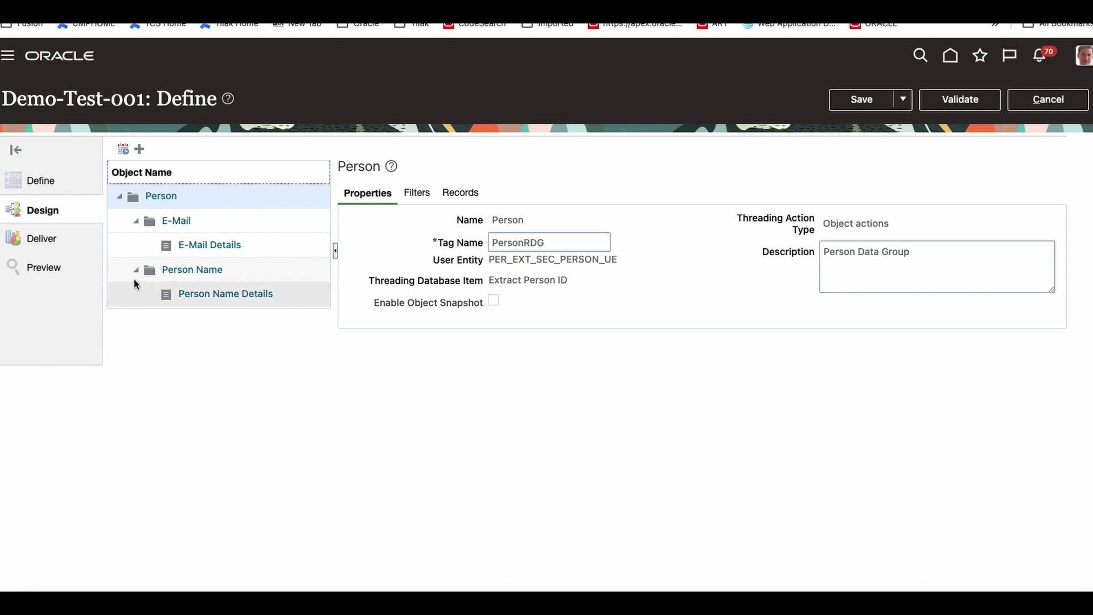
{"action": "left_click", "coordinate": [187, 223]}
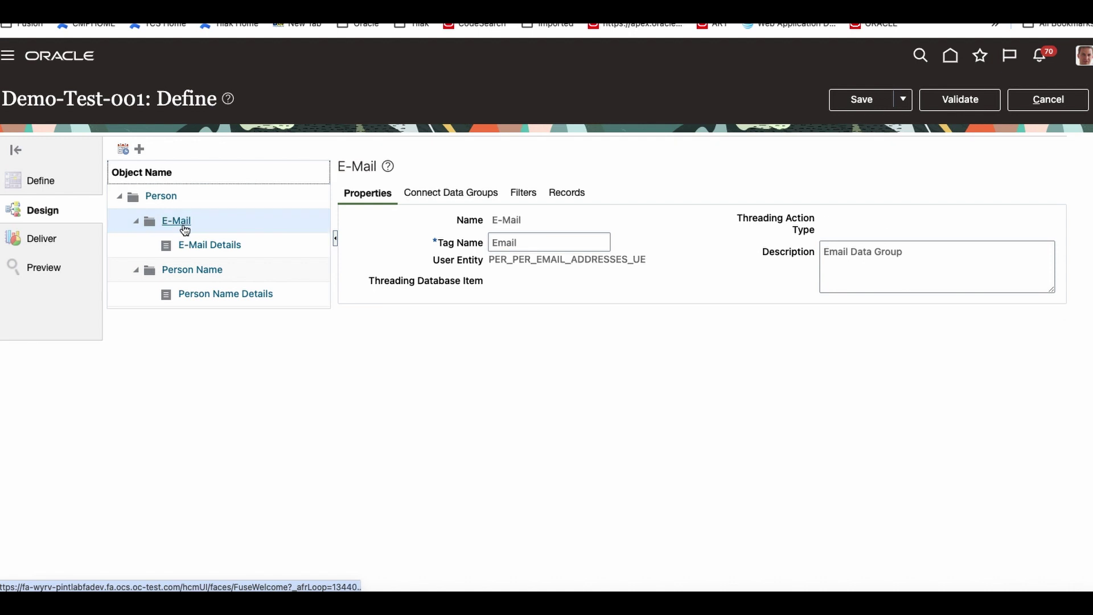
{"action": "left_click", "coordinate": [451, 194]}
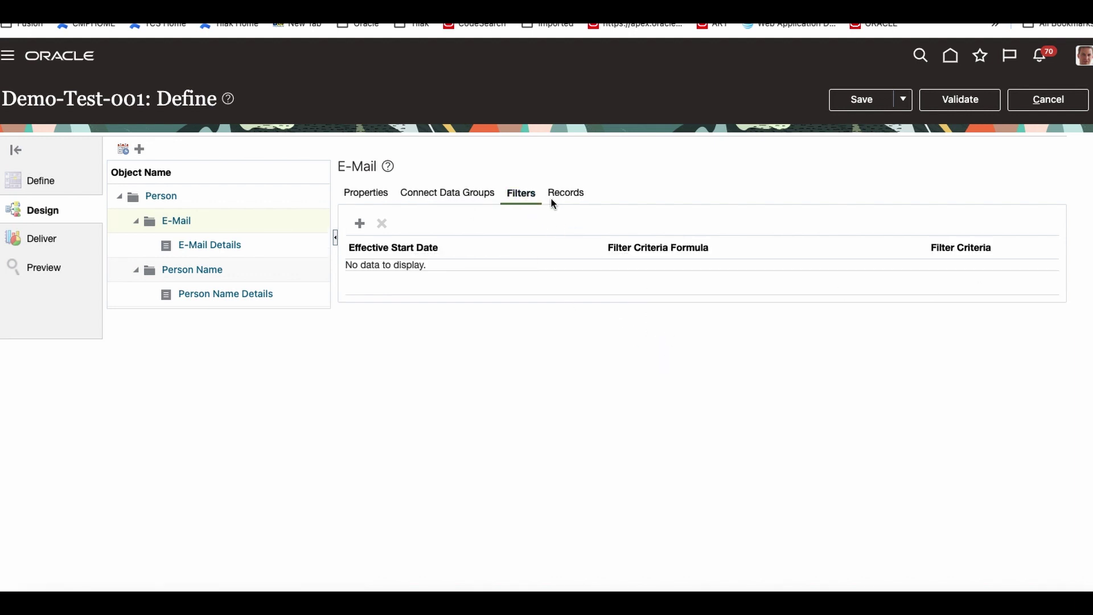
{"action": "left_click", "coordinate": [574, 196]}
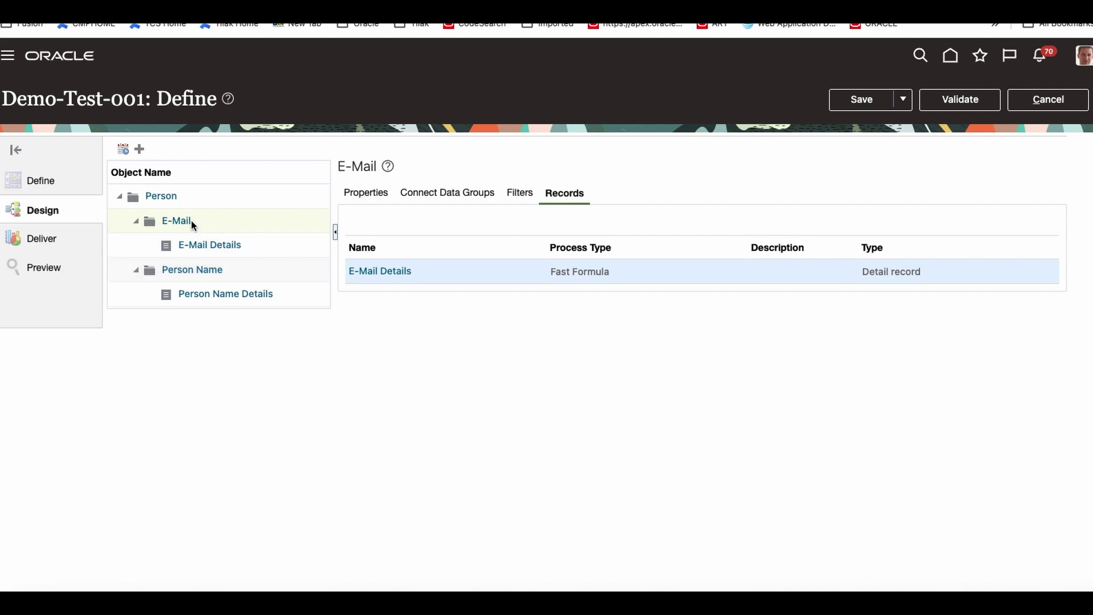
Inspect the E-Mail Details record's generated fast formula and its attributes, including the E-Mail Type definition, and return to the record
{"action": "left_click", "coordinate": [204, 246]}
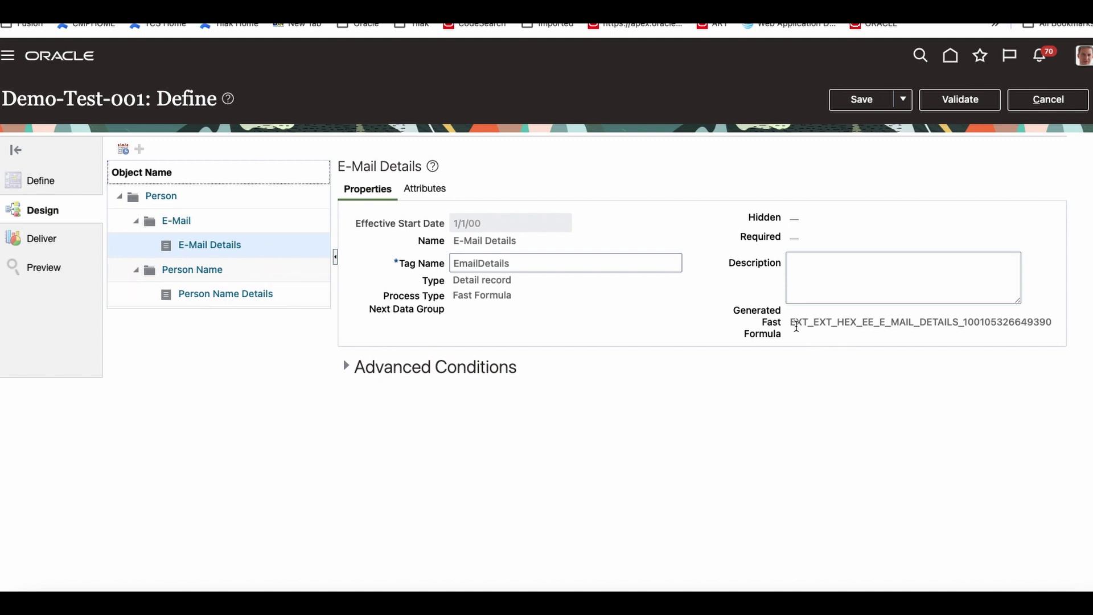
{"action": "left_click_drag", "start_coordinate": [789, 322], "coordinate": [1064, 321]}
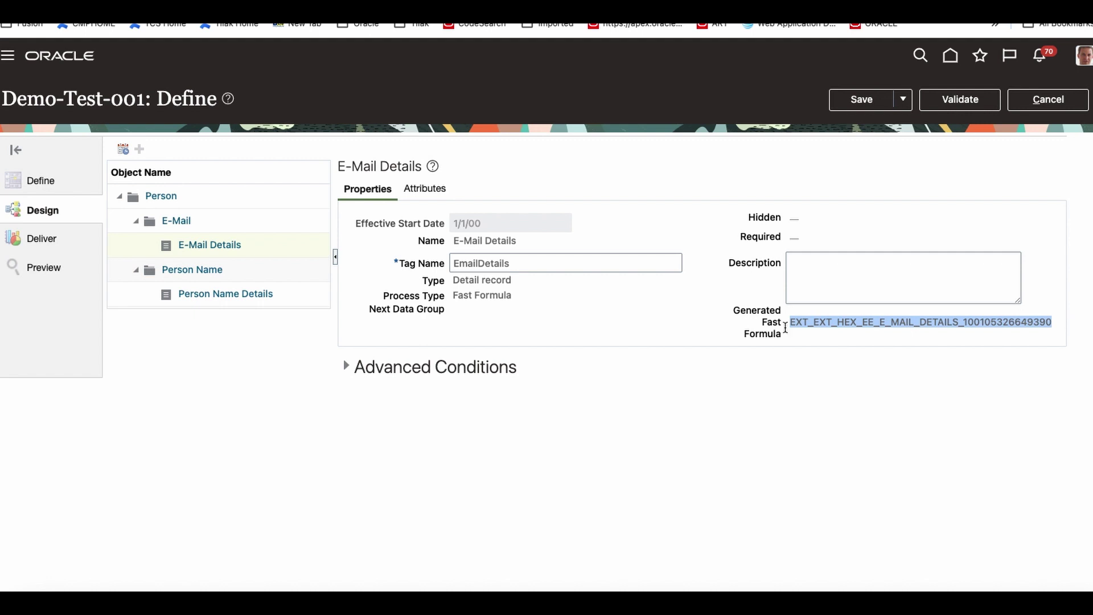
{"action": "left_click", "coordinate": [424, 192]}
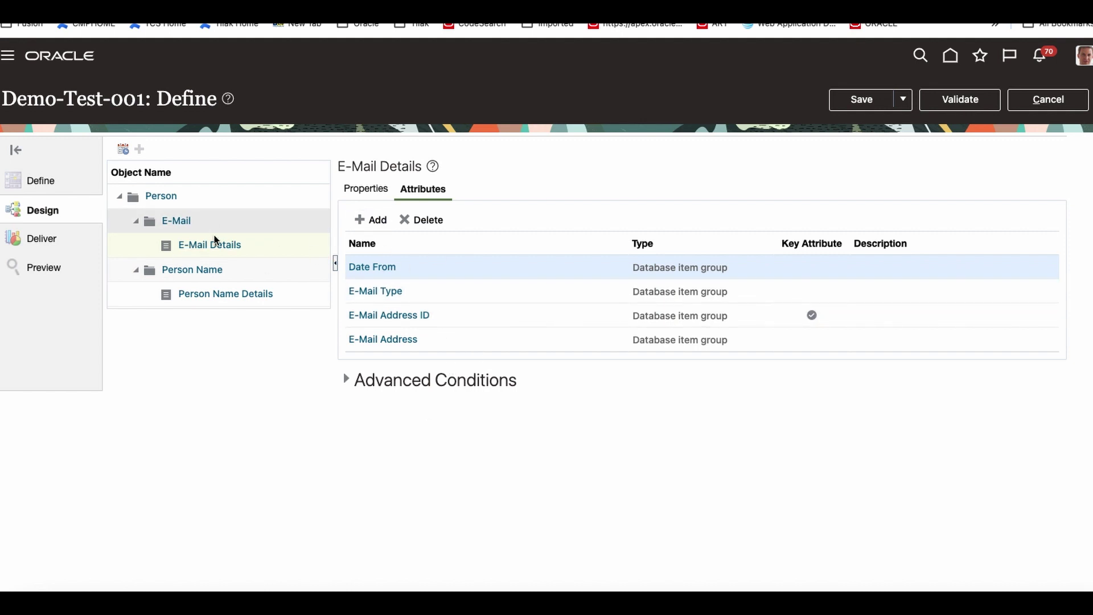
{"action": "left_click", "coordinate": [403, 295]}
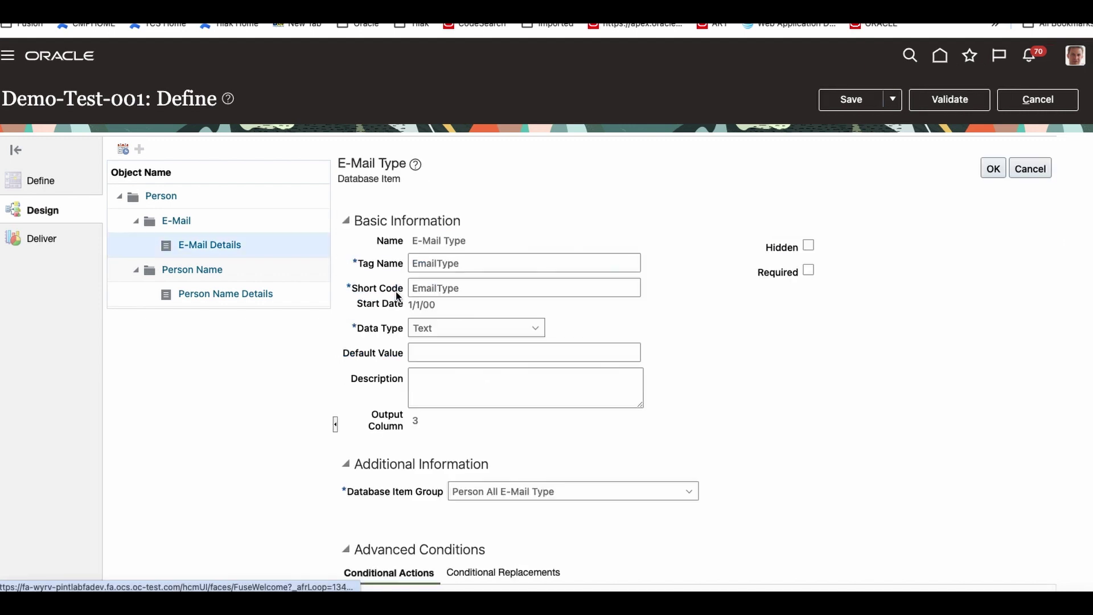
{"action": "scroll", "coordinate": [544, 432], "scroll_direction": "down", "scroll_amount": 1}
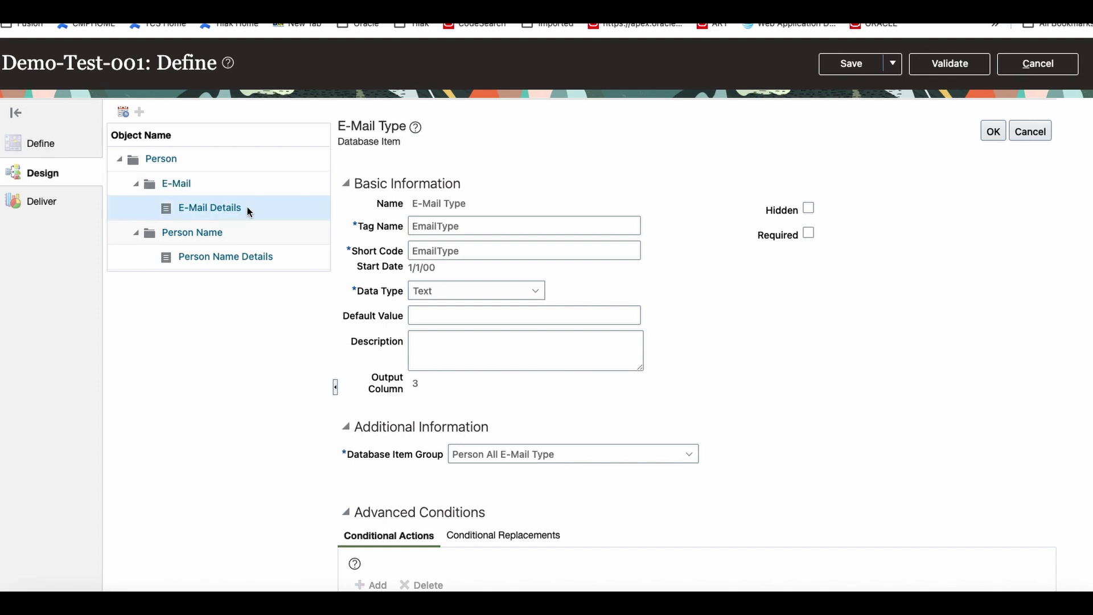
{"action": "left_click", "coordinate": [229, 209]}
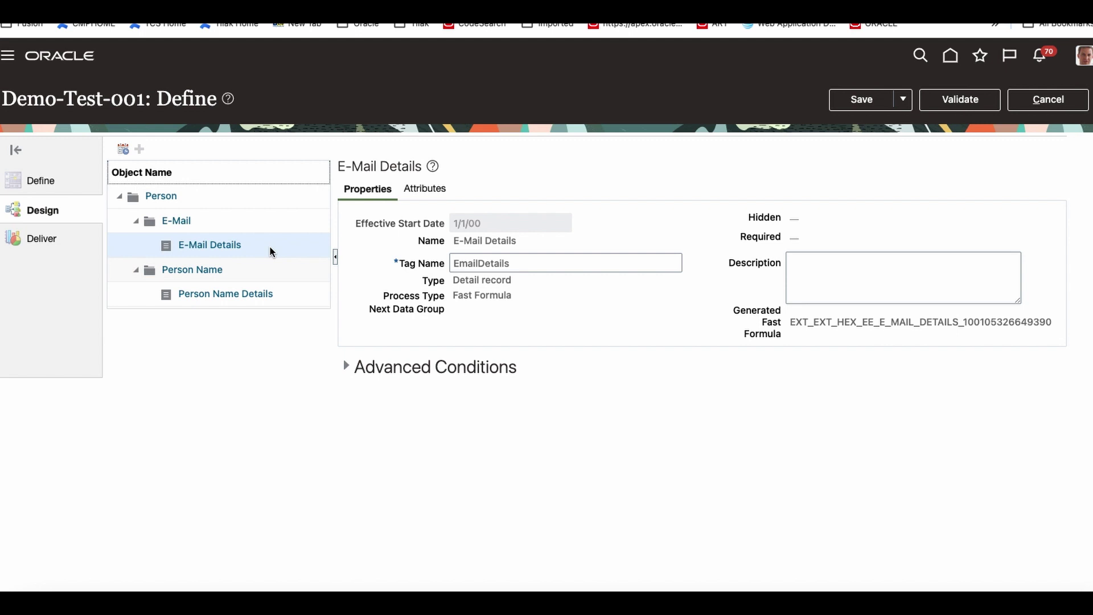
Review the Person Name data group's connection to the Person group and its filter criteria condition, leaving it without changes
{"action": "left_click", "coordinate": [208, 271]}
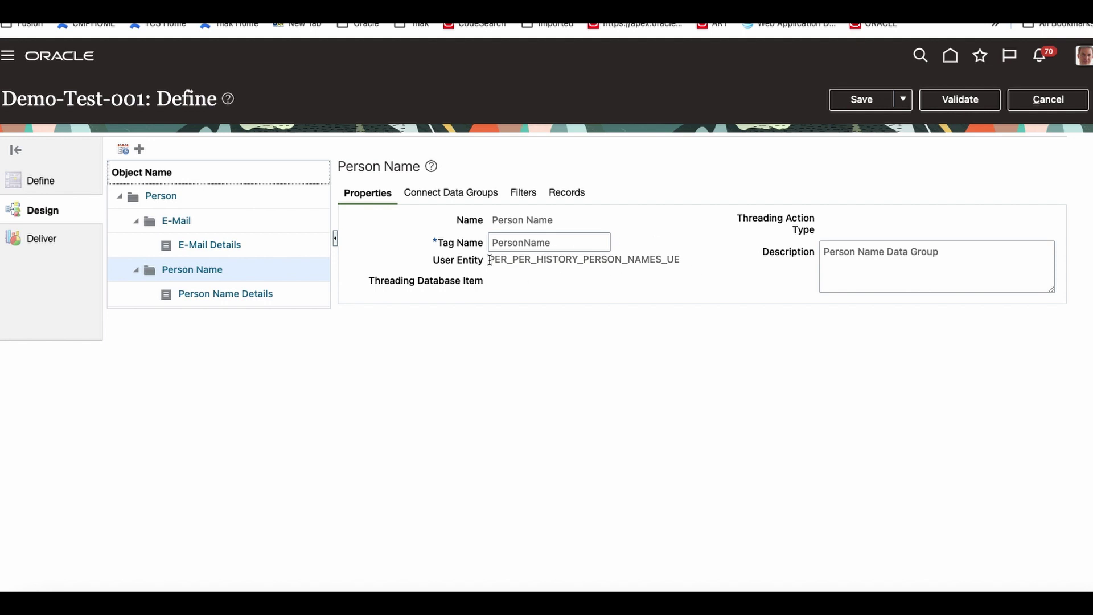
{"action": "left_click", "coordinate": [445, 194]}
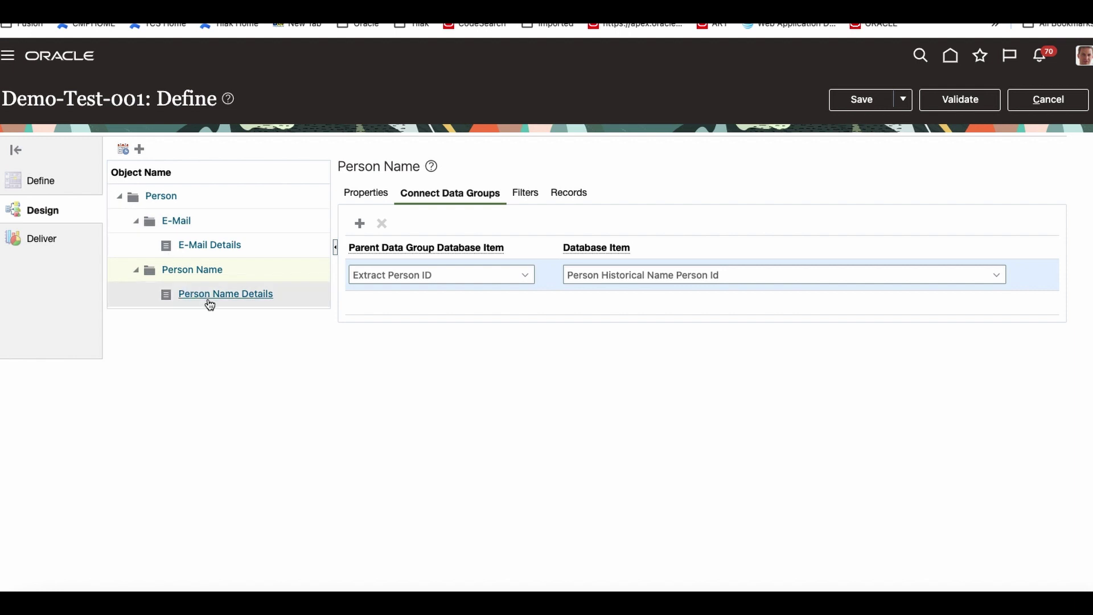
{"action": "left_click", "coordinate": [526, 193]}
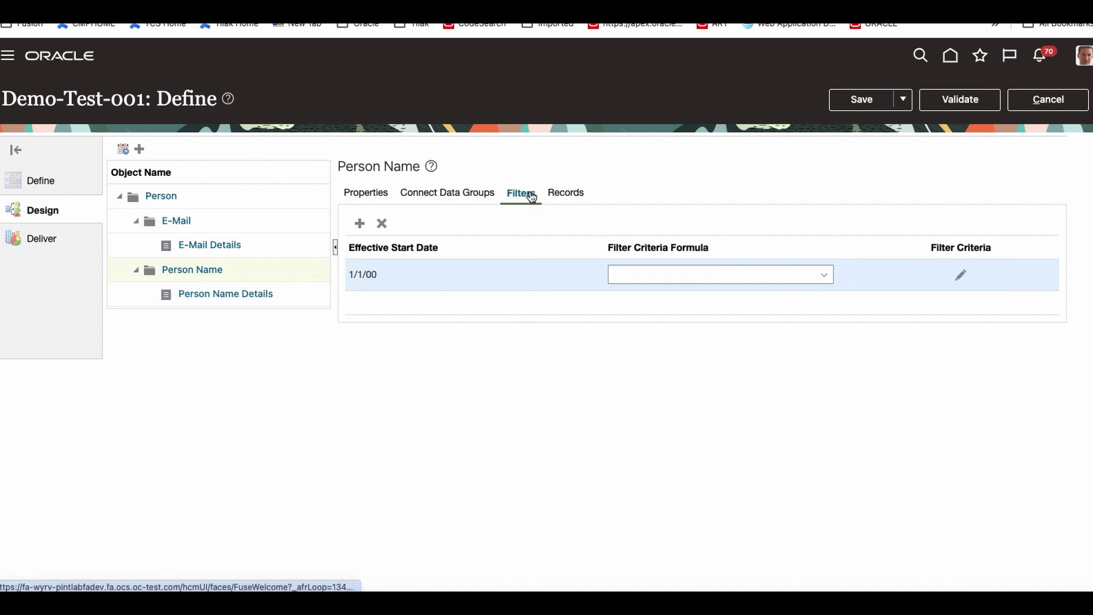
{"action": "left_click", "coordinate": [960, 275]}
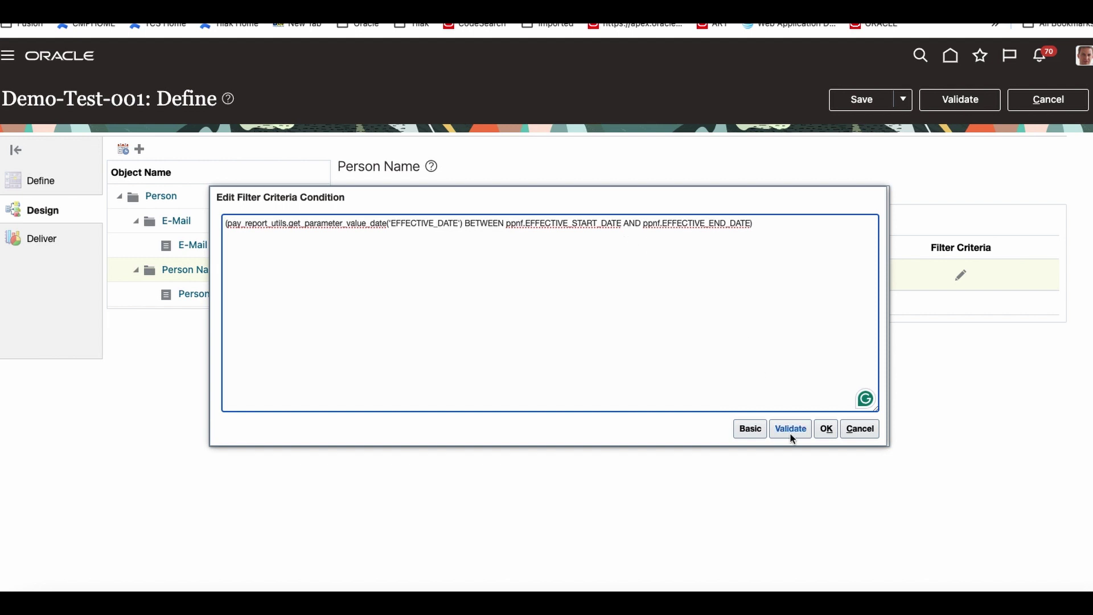
{"action": "left_click", "coordinate": [856, 434]}
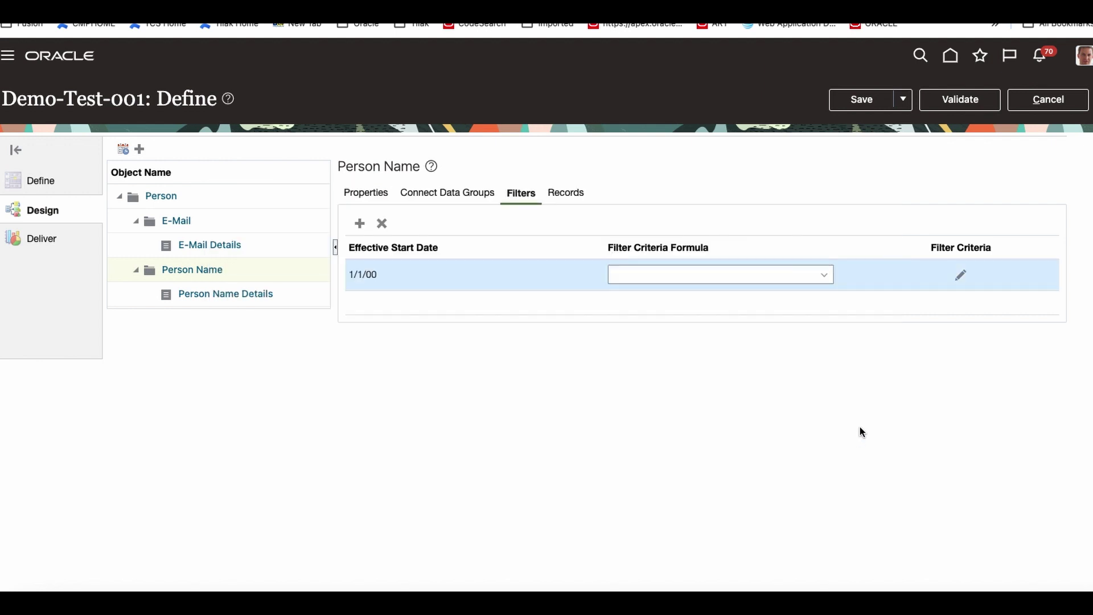
Review the Person Name Details record's attributes and inspect the database item group behind the Person Name Id attribute
{"action": "left_click", "coordinate": [260, 293]}
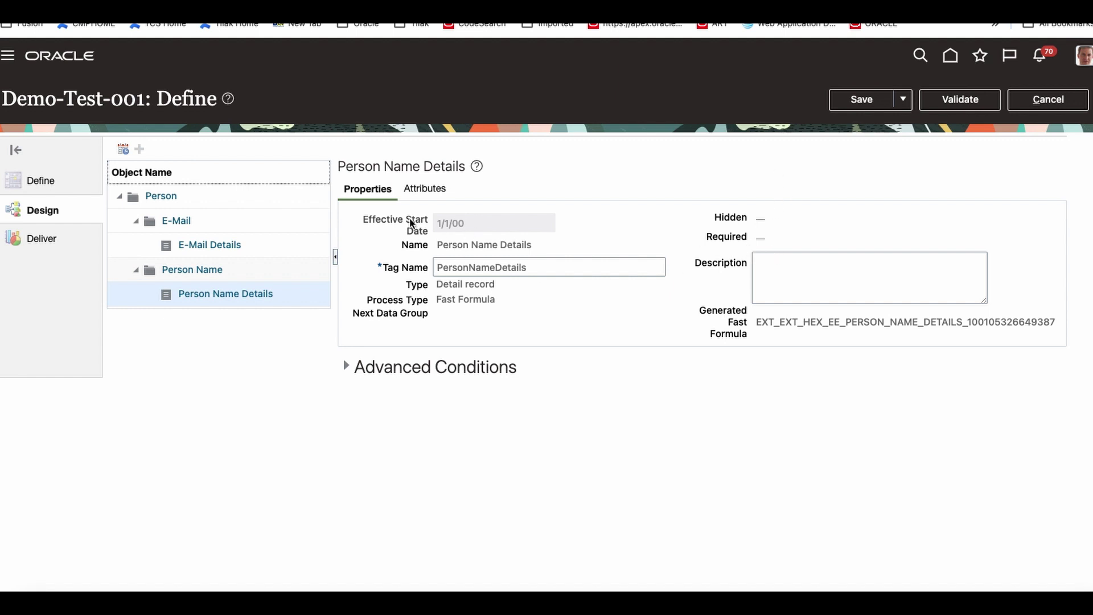
{"action": "left_click", "coordinate": [420, 190]}
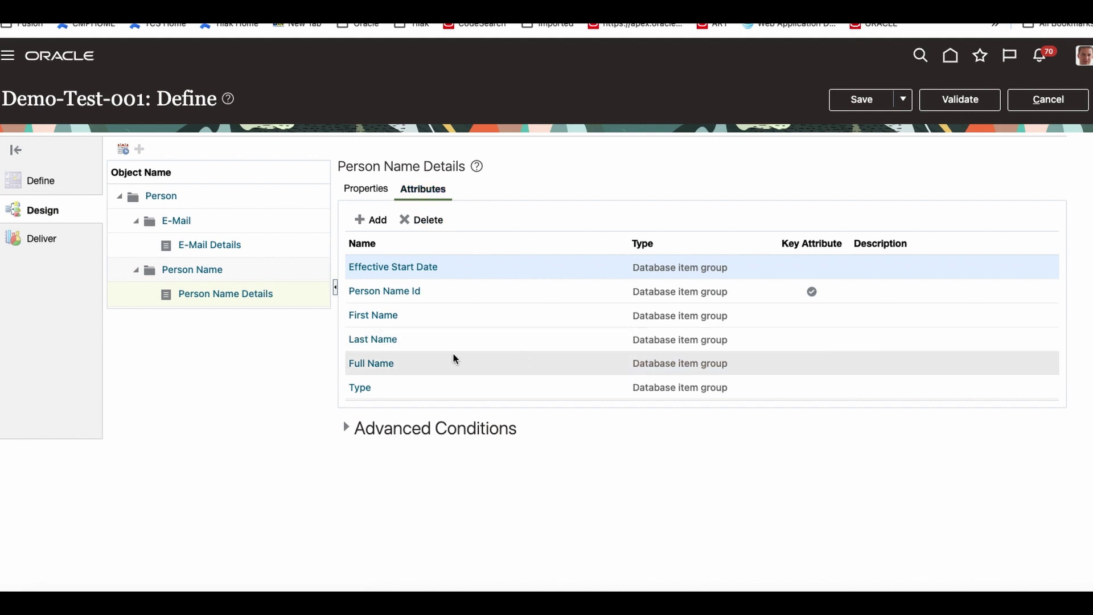
{"action": "left_click", "coordinate": [394, 292]}
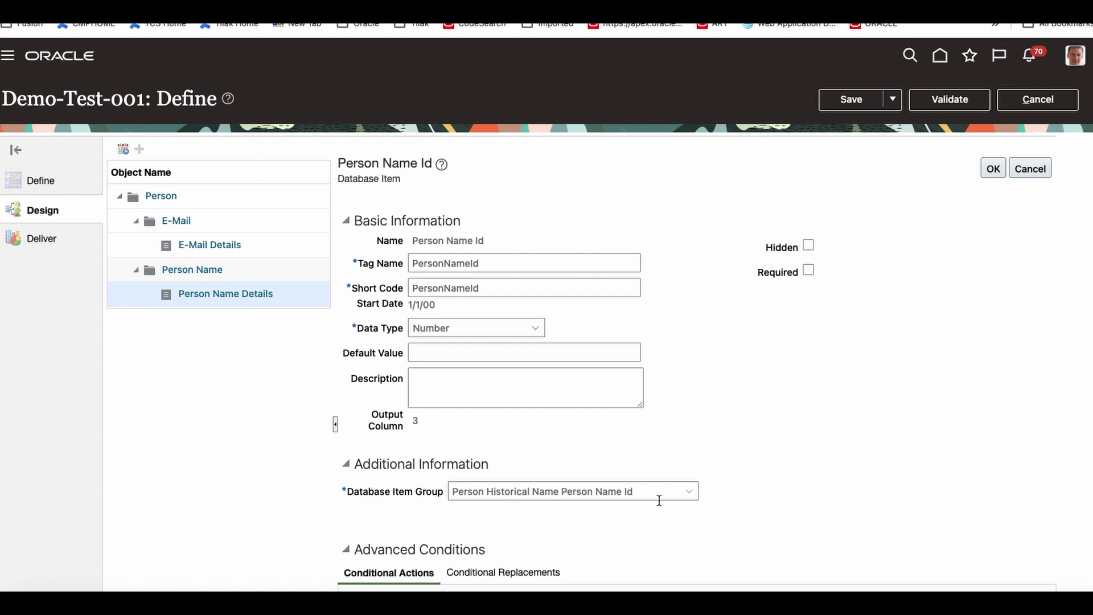
{"action": "left_click_drag", "start_coordinate": [648, 491], "coordinate": [480, 491]}
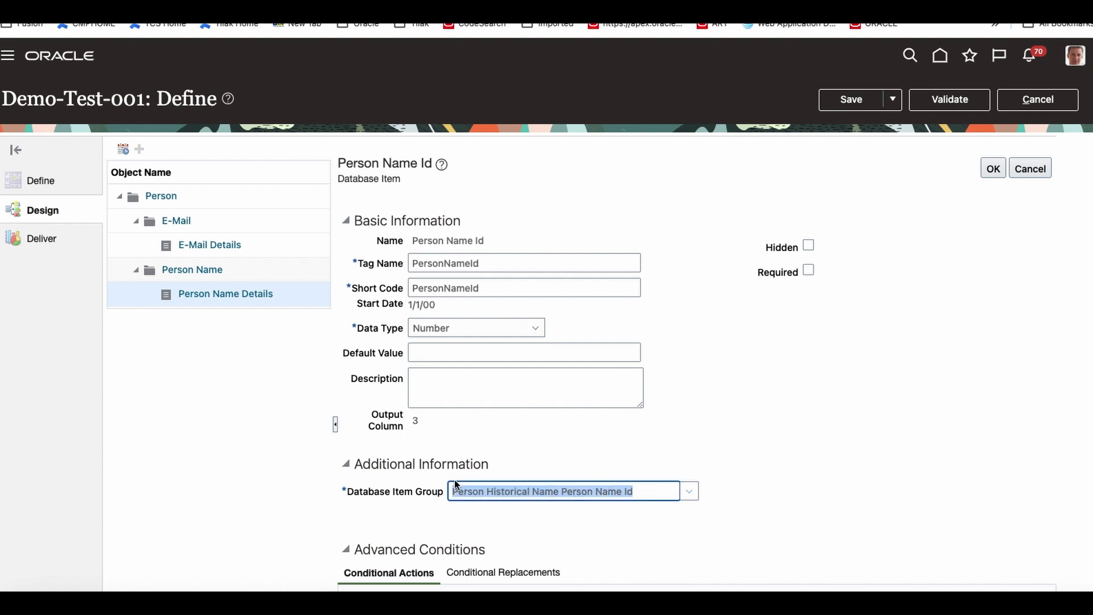
Look up the E-Mail Address attribute's database item group in E-Mail Details and compare it with the notes in Visual Studio Code
{"action": "left_click", "coordinate": [215, 244]}
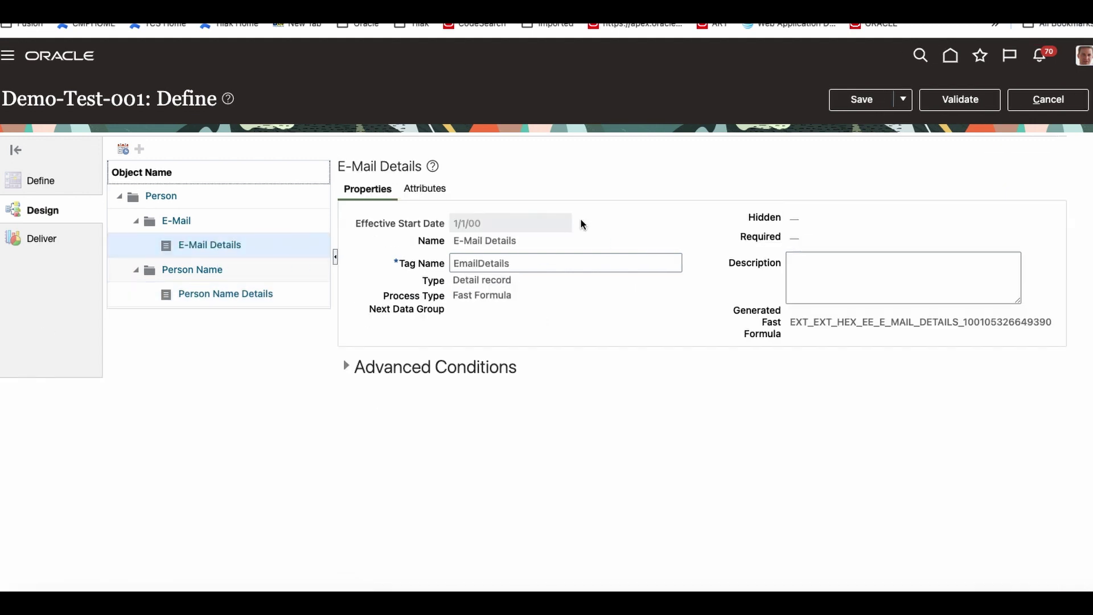
{"action": "left_click", "coordinate": [433, 190]}
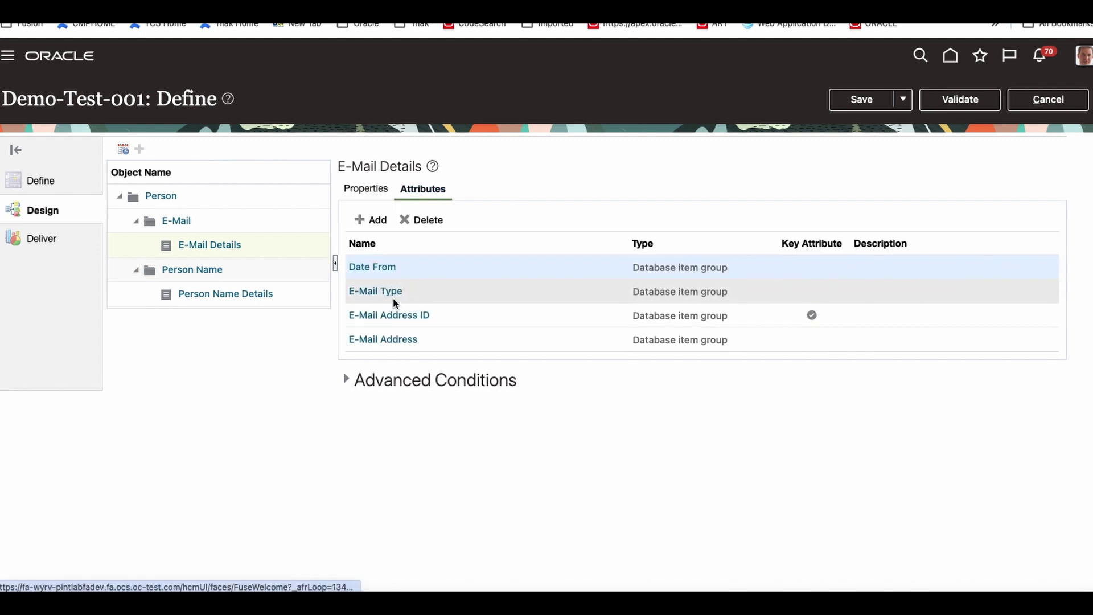
{"action": "left_click", "coordinate": [412, 340]}
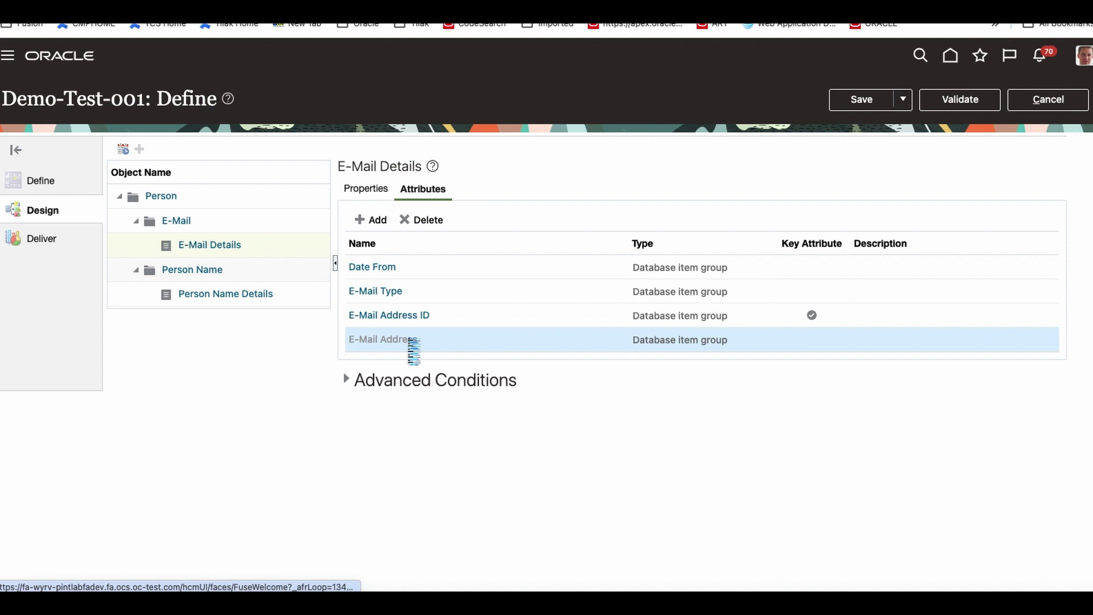
{"action": "left_click_drag", "start_coordinate": [583, 490], "coordinate": [463, 476]}
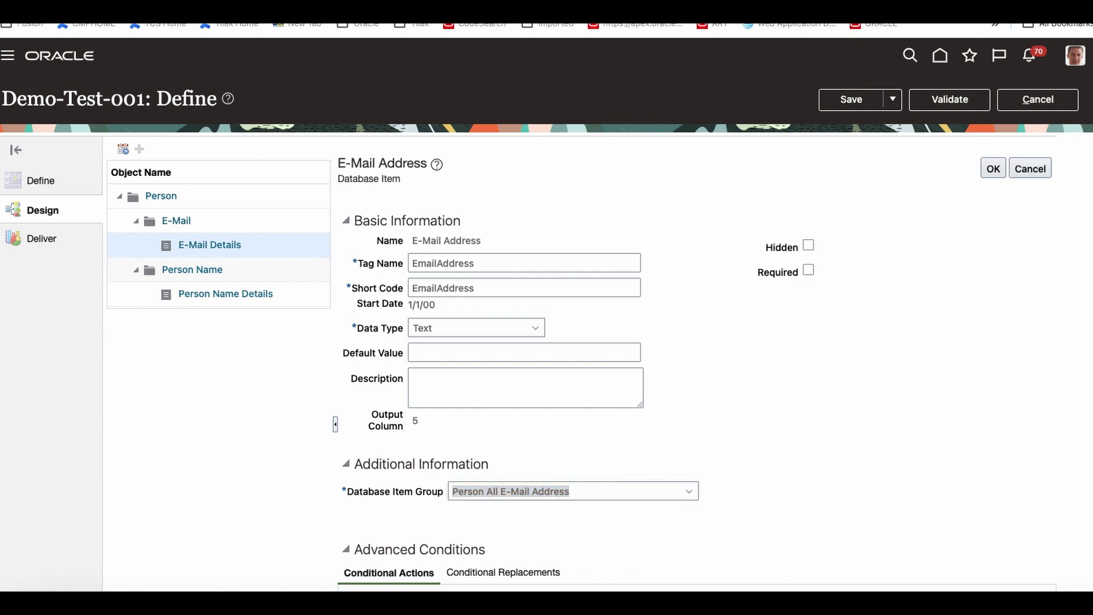
{"action": "key", "text": "super+Tab"}
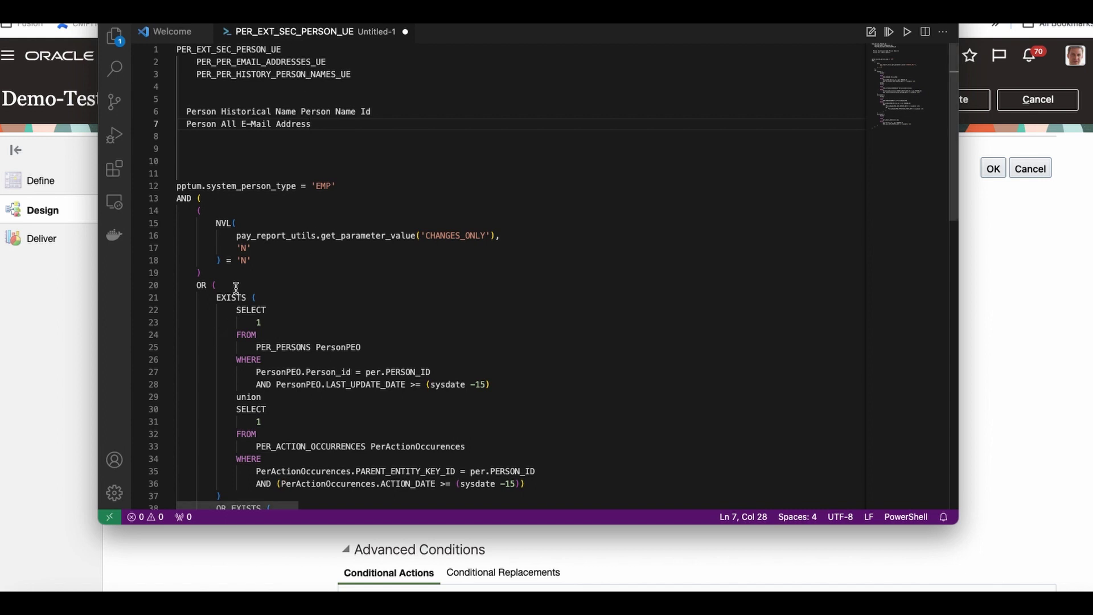
{"action": "scroll", "coordinate": [291, 218], "scroll_direction": "down", "scroll_amount": 1}
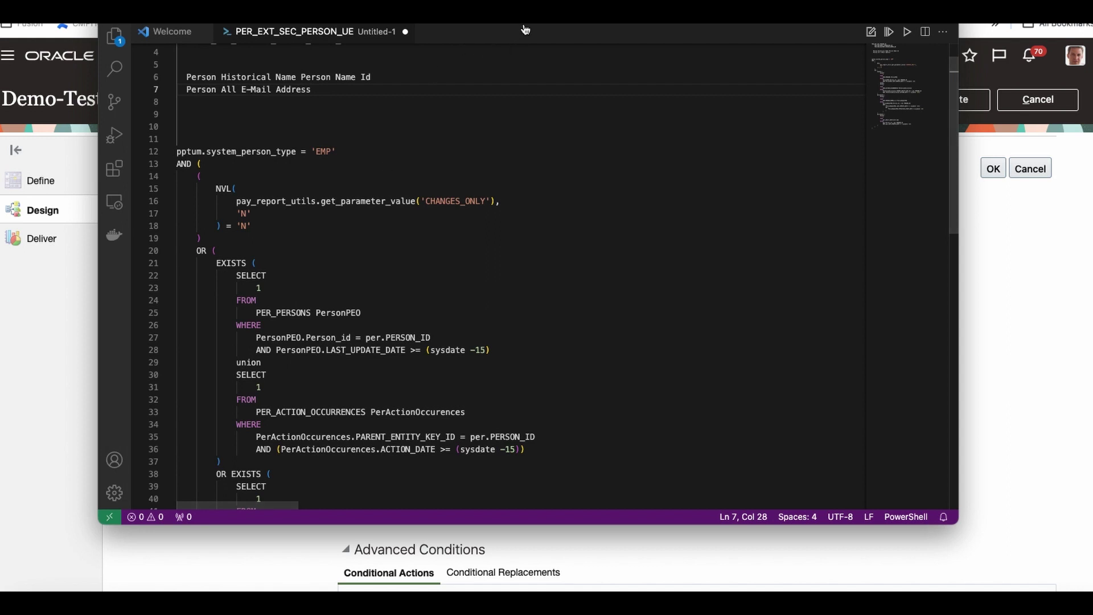
{"action": "key", "text": "super+Tab"}
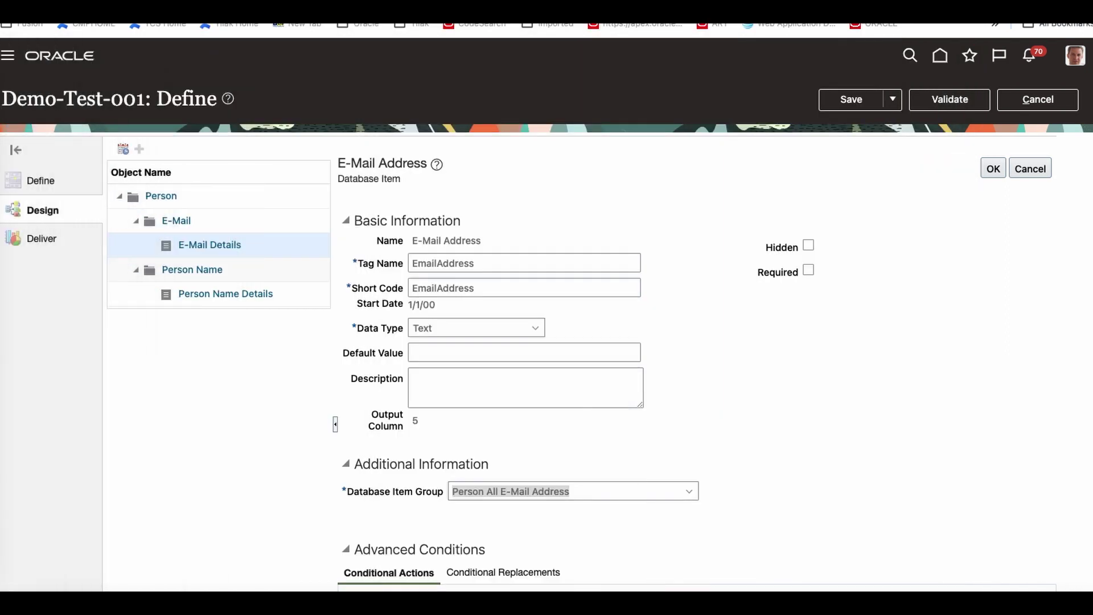
Open the Person data group's filter criteria condition for advanced editing
{"action": "left_click", "coordinate": [154, 200]}
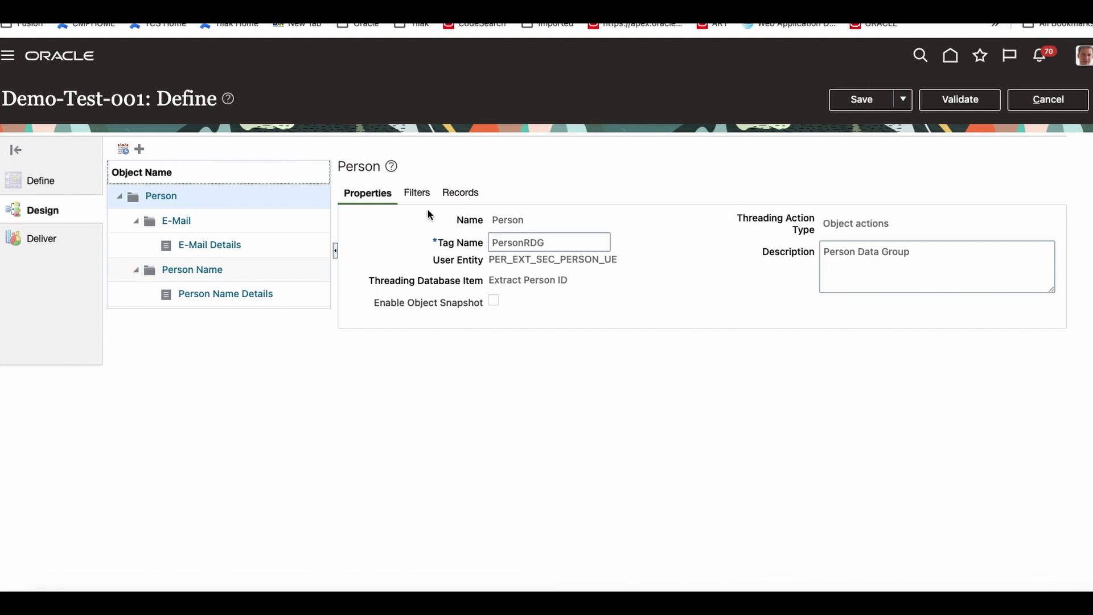
{"action": "left_click", "coordinate": [419, 193]}
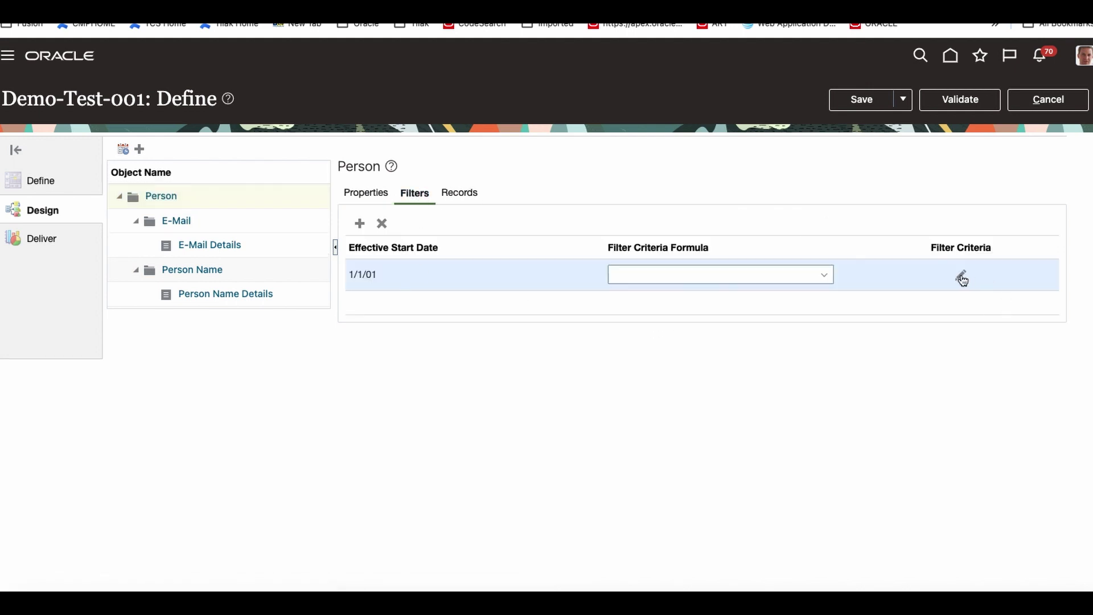
{"action": "left_click", "coordinate": [961, 277]}
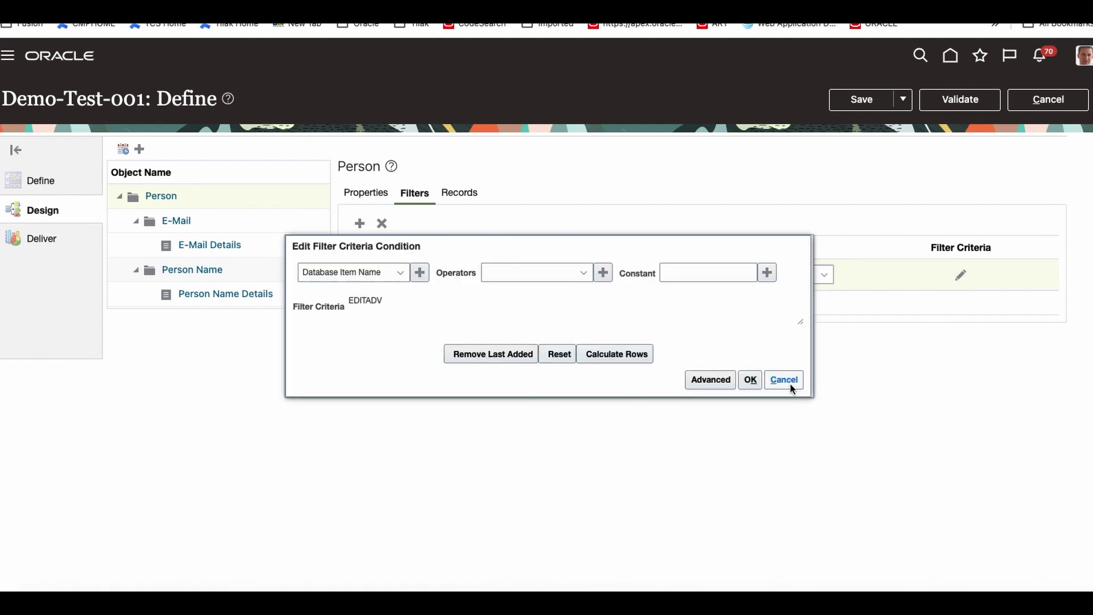
{"action": "left_click", "coordinate": [790, 383]}
{"action": "left_click", "coordinate": [961, 276]}
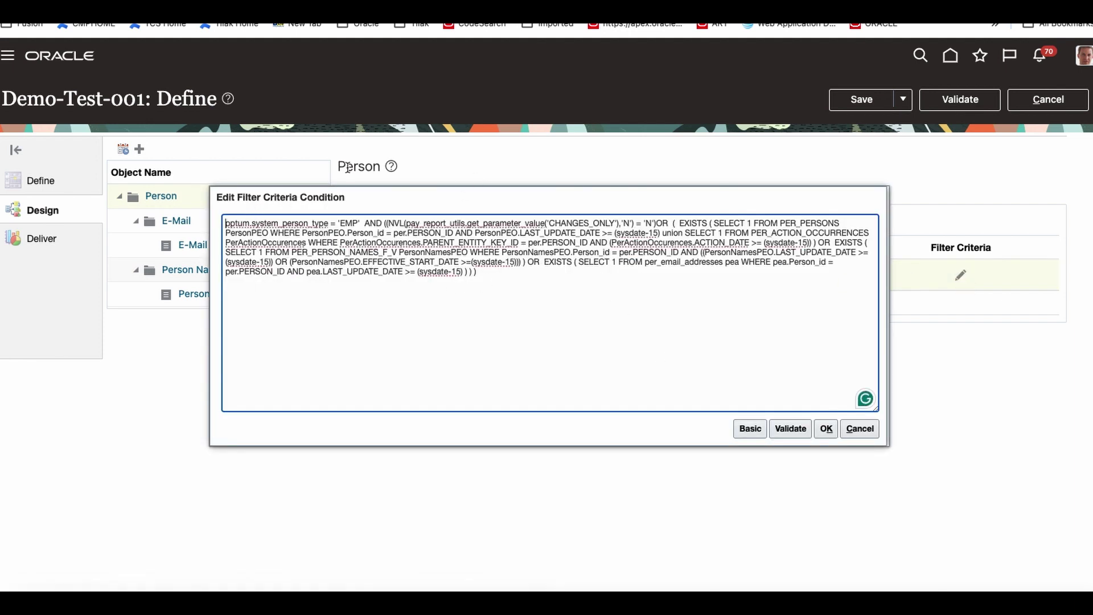
Switch to Visual Studio Code and examine the formatted Person filter condition, including the CHANGES_ONLY check and each EXISTS subquery
{"action": "key", "text": "super+Tab"}
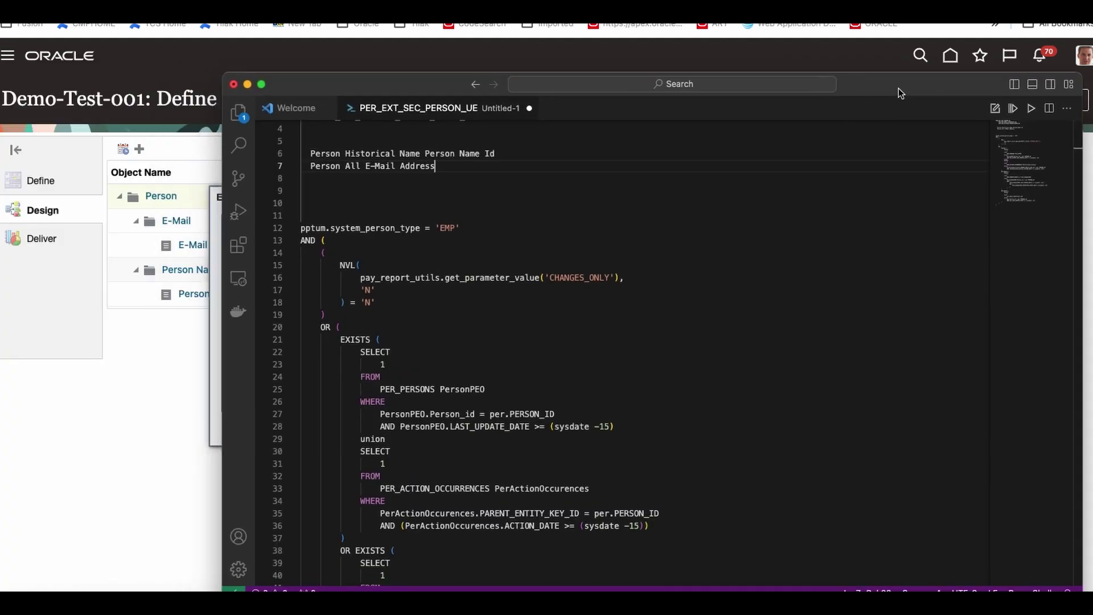
{"action": "left_click_drag", "start_coordinate": [899, 87], "coordinate": [810, 56]}
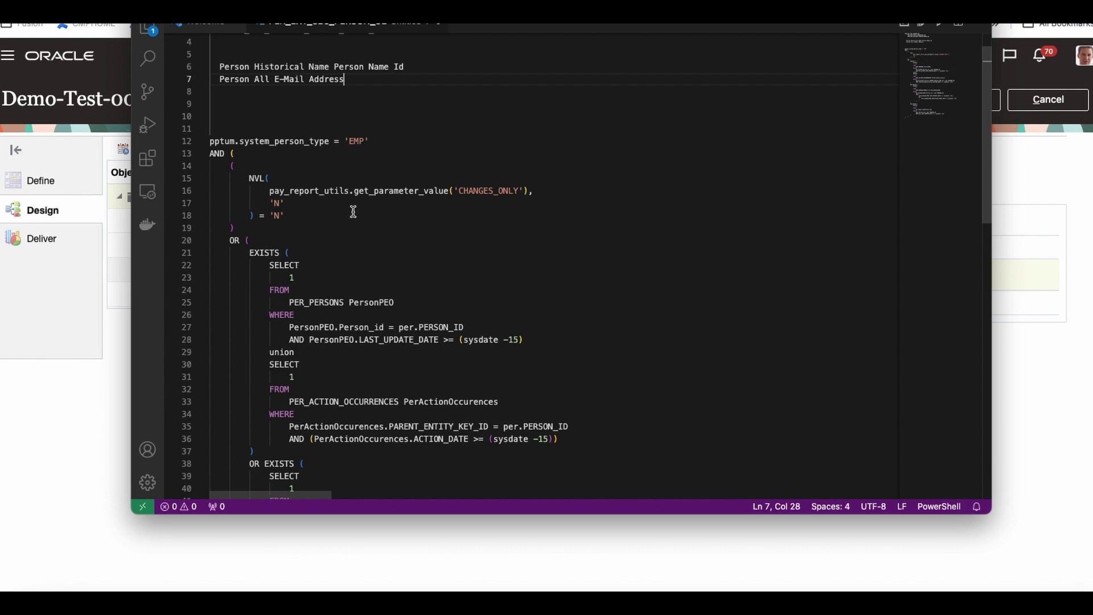
{"action": "scroll", "coordinate": [311, 260], "scroll_direction": "down", "scroll_amount": 3}
{"action": "scroll", "coordinate": [311, 260], "scroll_direction": "up", "scroll_amount": 1}
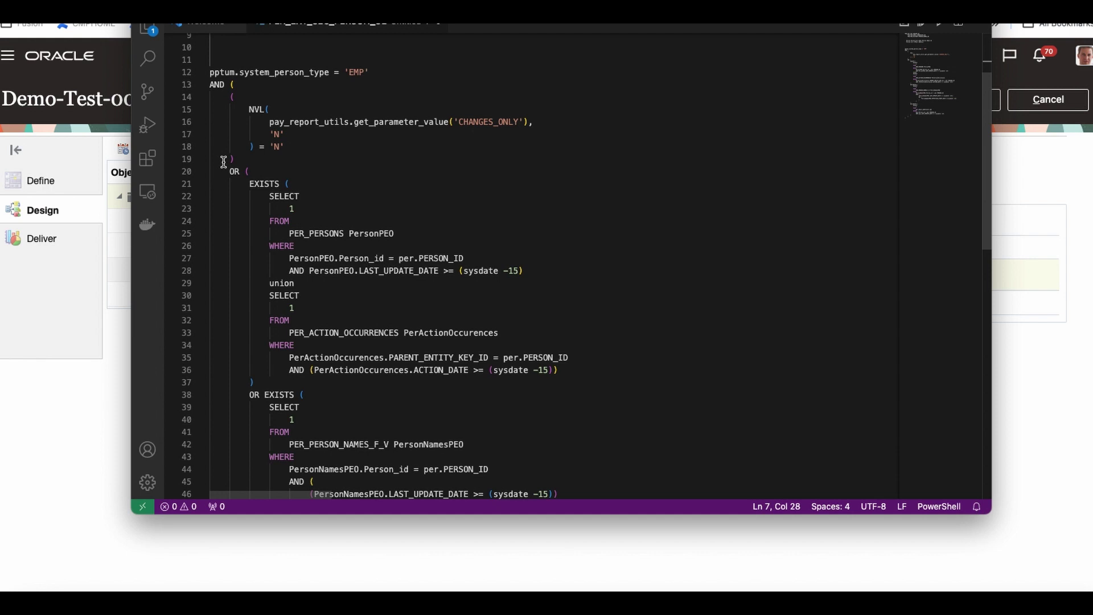
{"action": "left_click", "coordinate": [230, 84]}
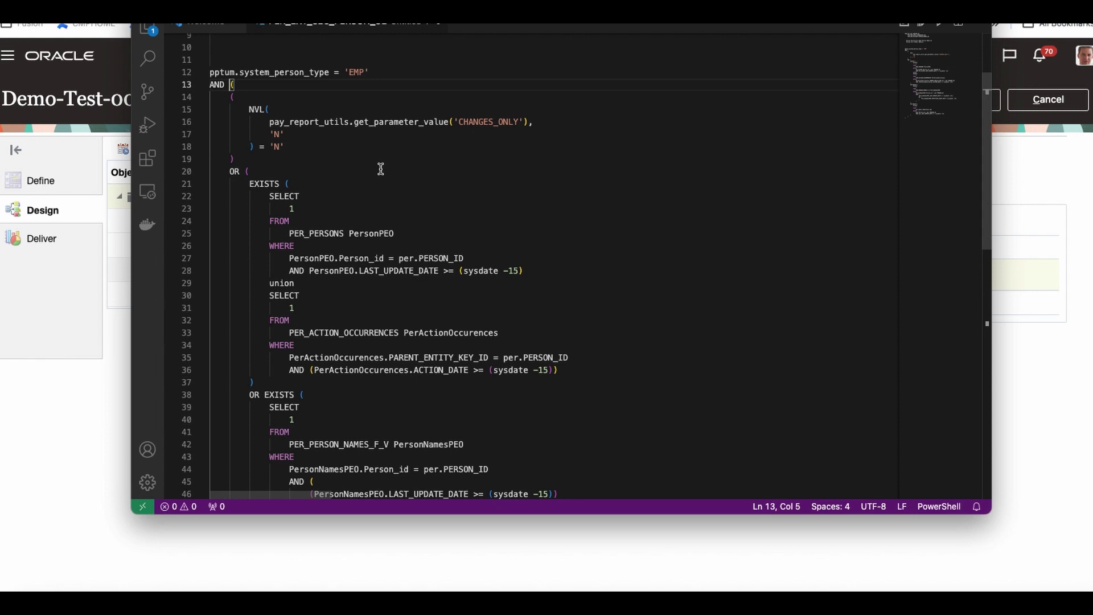
{"action": "scroll", "coordinate": [381, 170], "scroll_direction": "down", "scroll_amount": 3}
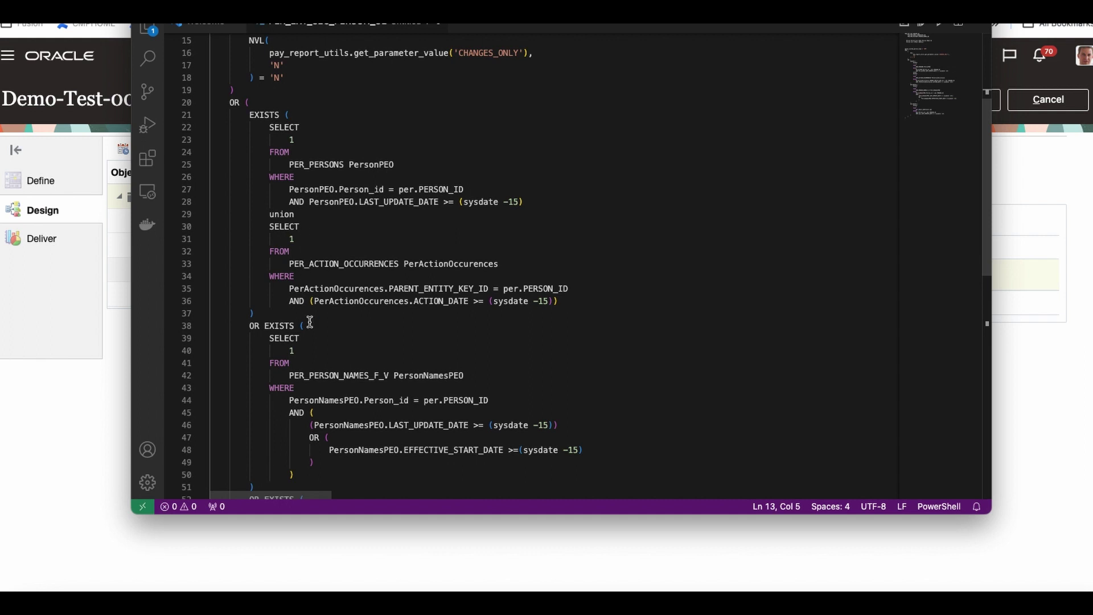
{"action": "scroll", "coordinate": [329, 220], "scroll_direction": "up", "scroll_amount": 5}
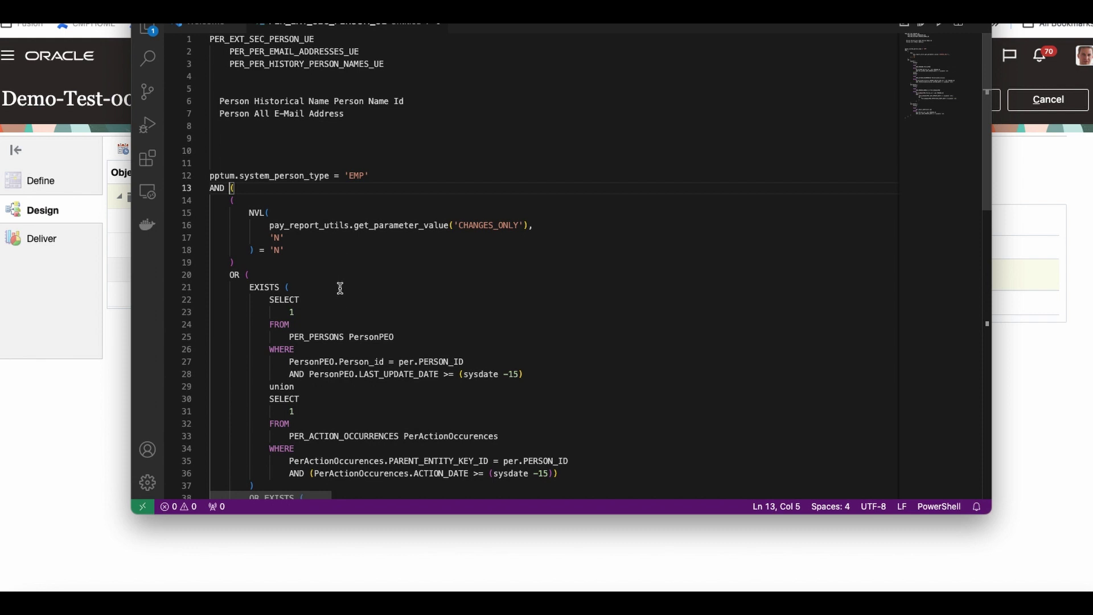
{"action": "scroll", "coordinate": [340, 288], "scroll_direction": "down", "scroll_amount": 6}
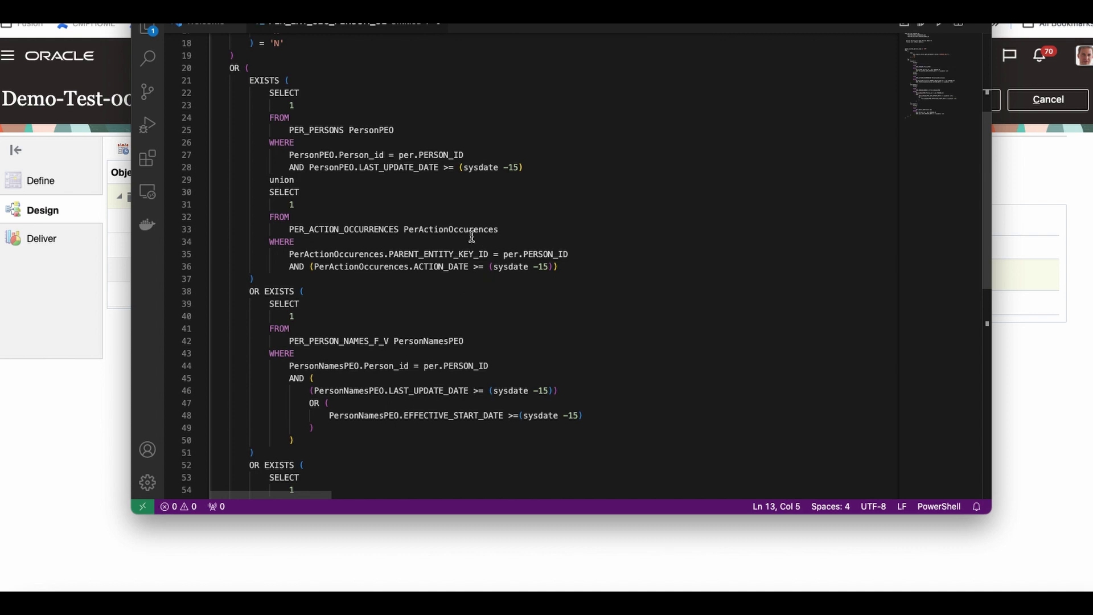
{"action": "scroll", "coordinate": [472, 237], "scroll_direction": "down", "scroll_amount": 2}
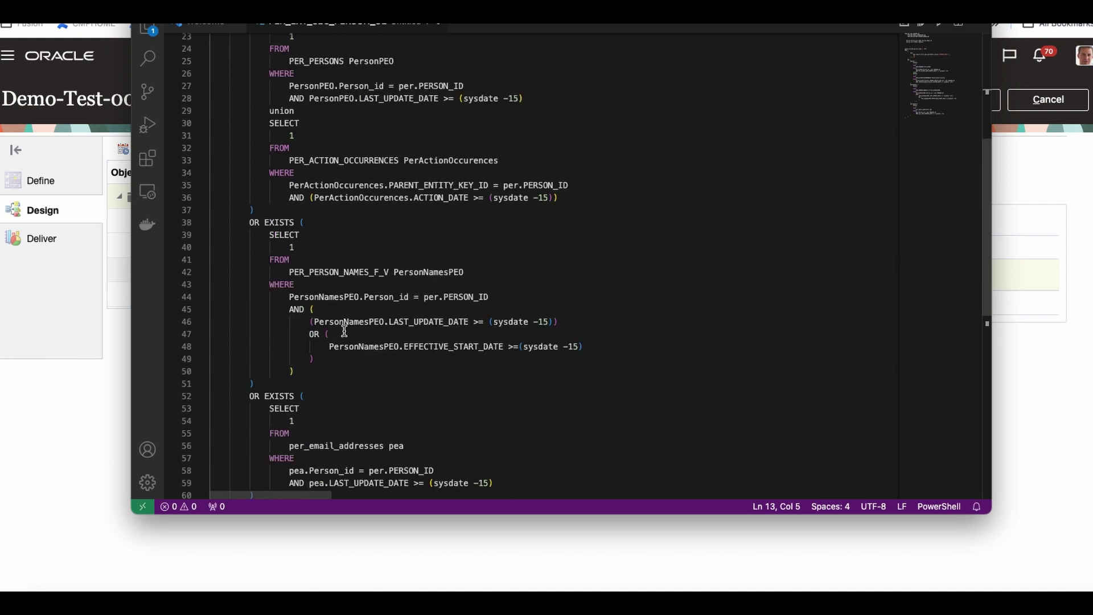
{"action": "scroll", "coordinate": [345, 332], "scroll_direction": "down", "scroll_amount": 4}
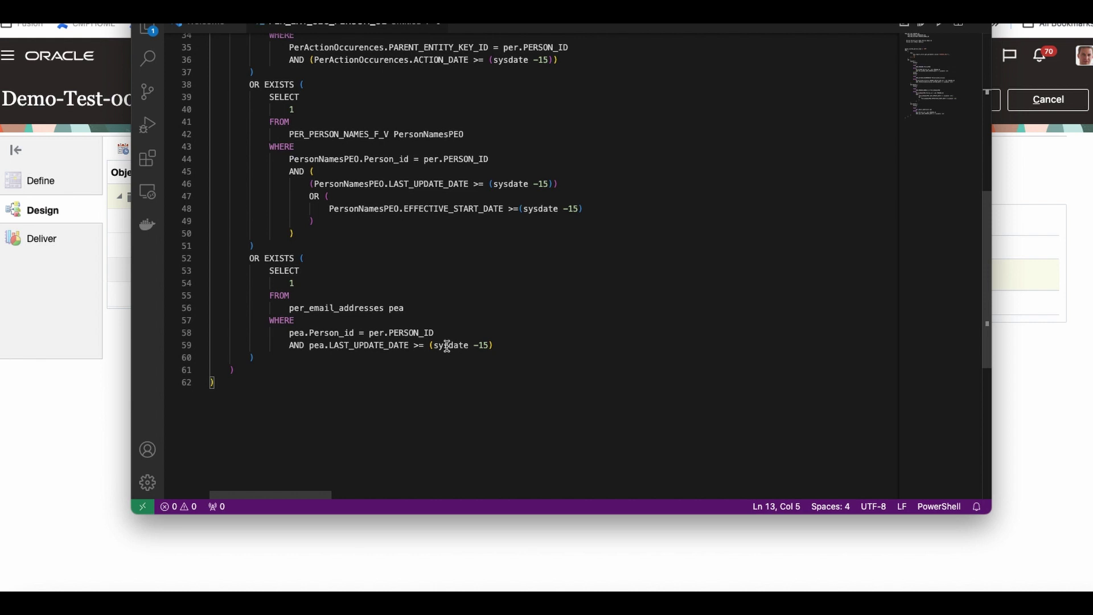
{"action": "scroll", "coordinate": [447, 345], "scroll_direction": "up", "scroll_amount": 10}
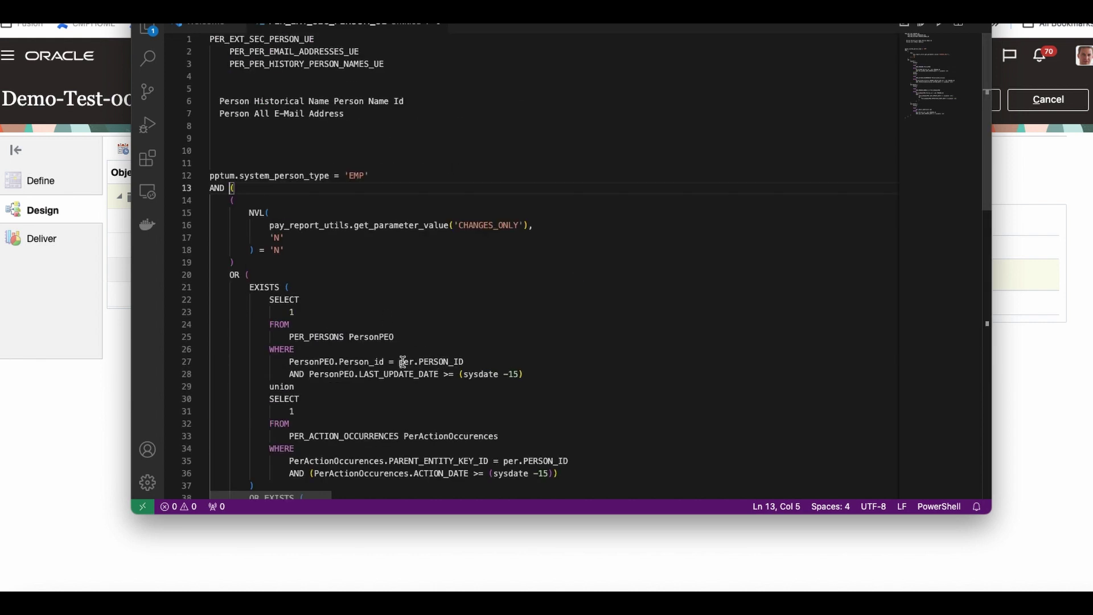
Delete the whole AND block from the filter condition in the notes, keeping only pptum.system_person_type = 'EMP'
{"action": "left_click_drag", "start_coordinate": [249, 212], "coordinate": [312, 248]}
{"action": "left_click", "coordinate": [210, 188]}
{"action": "left_click_drag", "start_coordinate": [210, 187], "coordinate": [281, 232]}
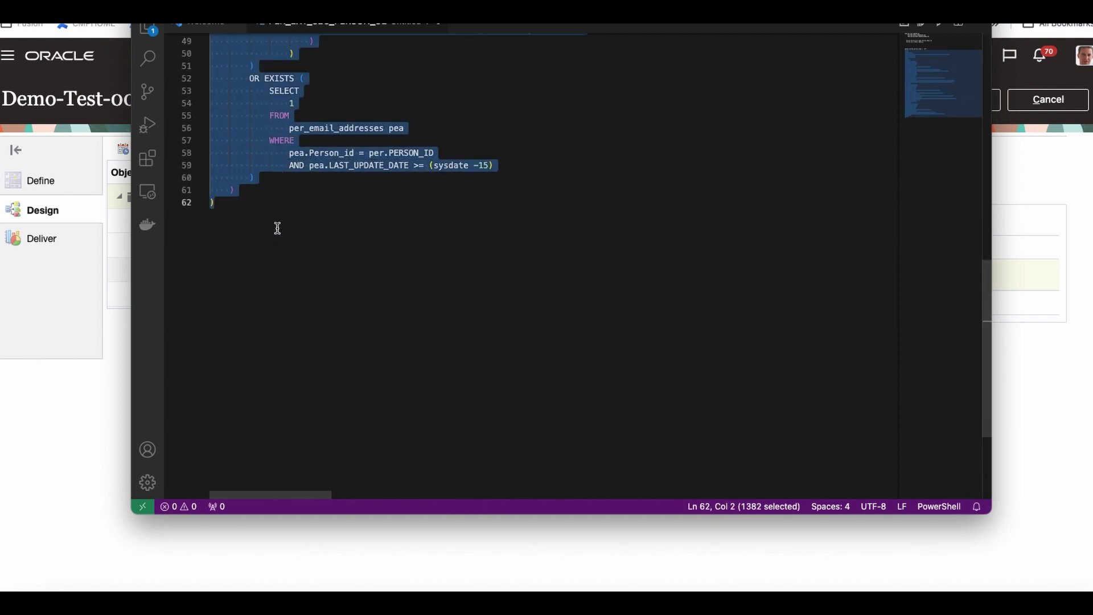
{"action": "key", "text": "BackSpace"}
{"action": "scroll", "coordinate": [278, 226], "scroll_direction": "up", "scroll_amount": 4}
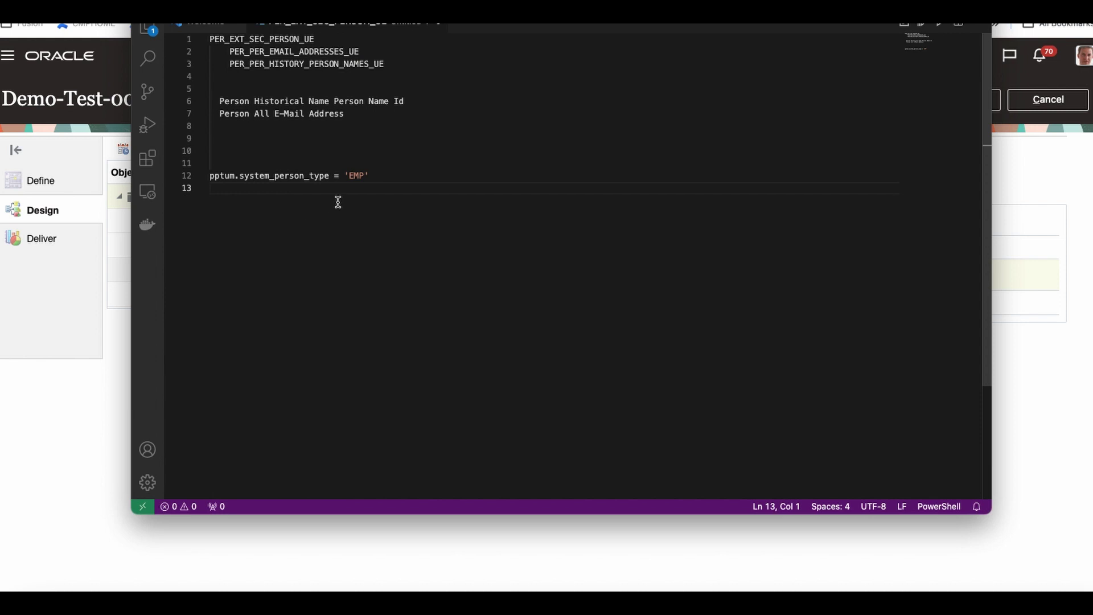
Return to the Oracle extract and reduce the Person group's filter criteria condition to pptum.system_person_type = 'EMP'
{"action": "left_click", "coordinate": [1022, 402]}
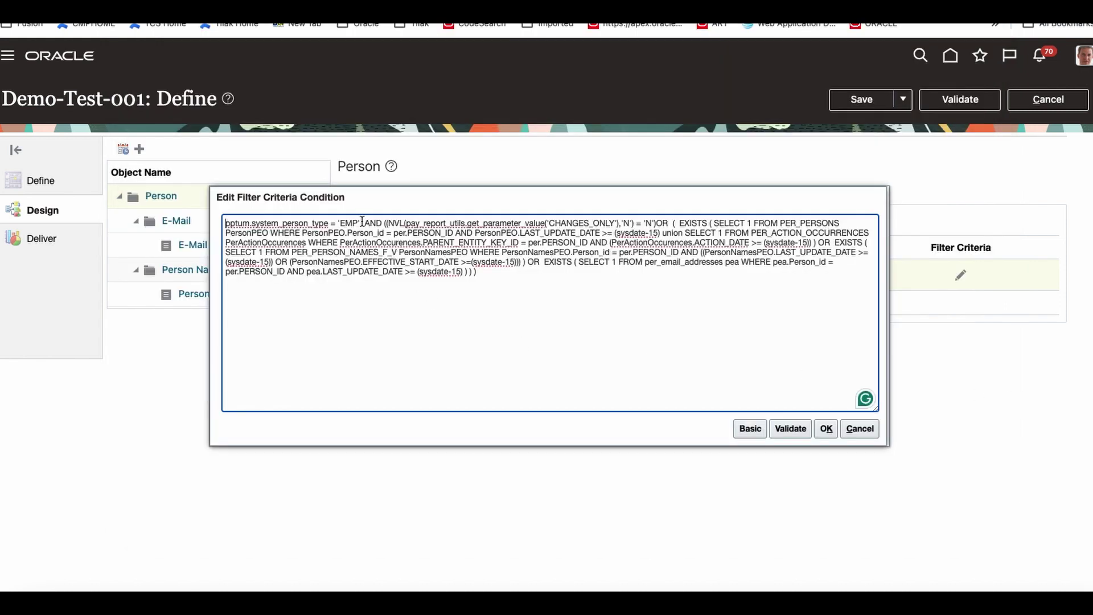
{"action": "left_click_drag", "start_coordinate": [362, 222], "coordinate": [539, 278]}
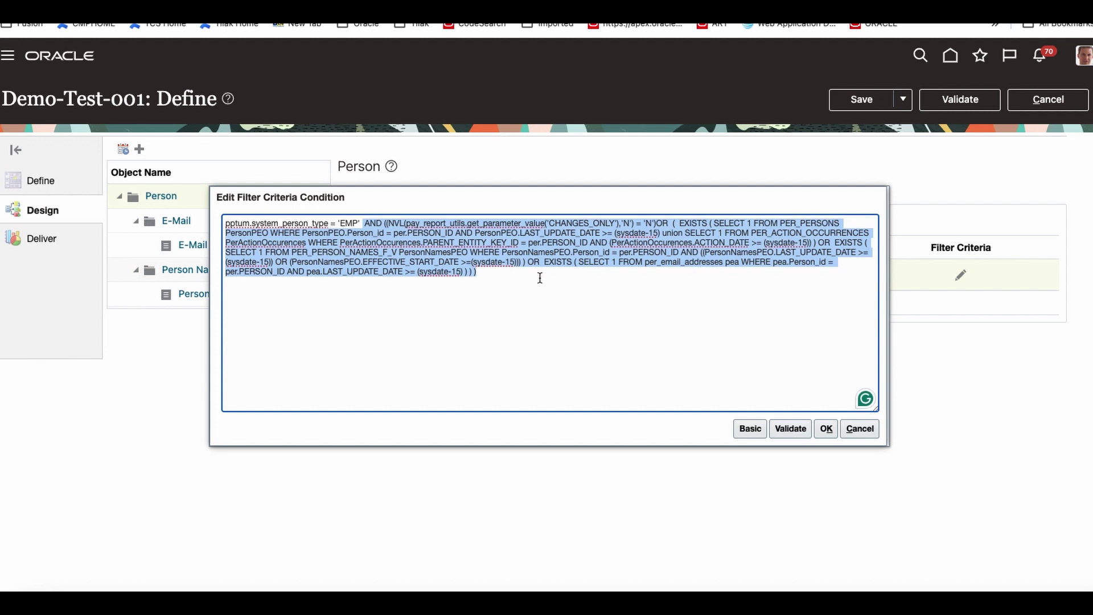
{"action": "key", "text": "BackSpace"}
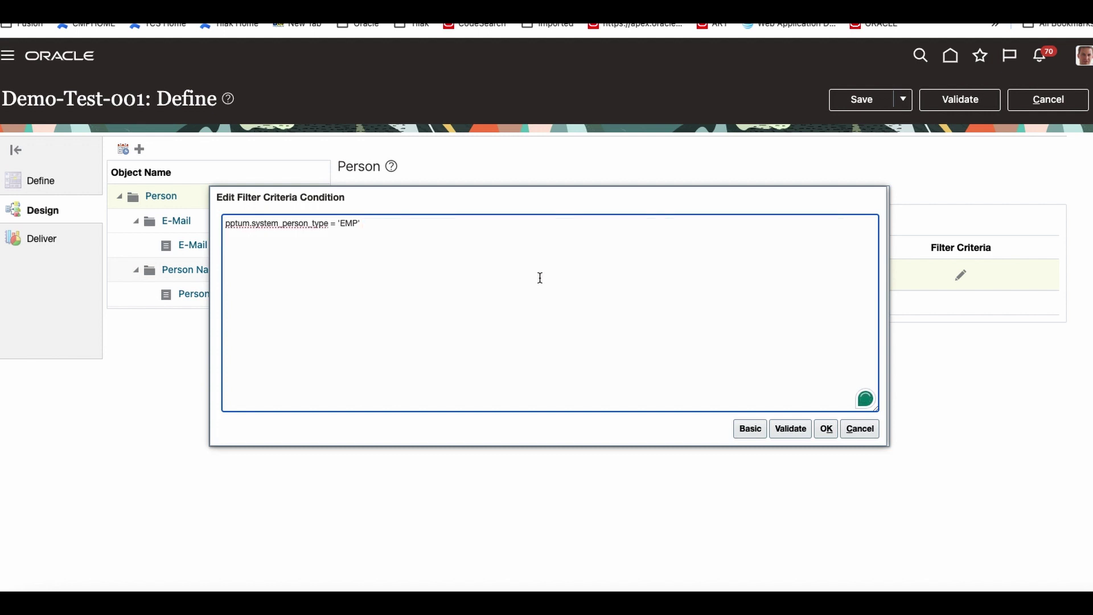
Validate and accept the Person group's filter criteria condition, and save the extract definition
{"action": "left_click", "coordinate": [800, 432]}
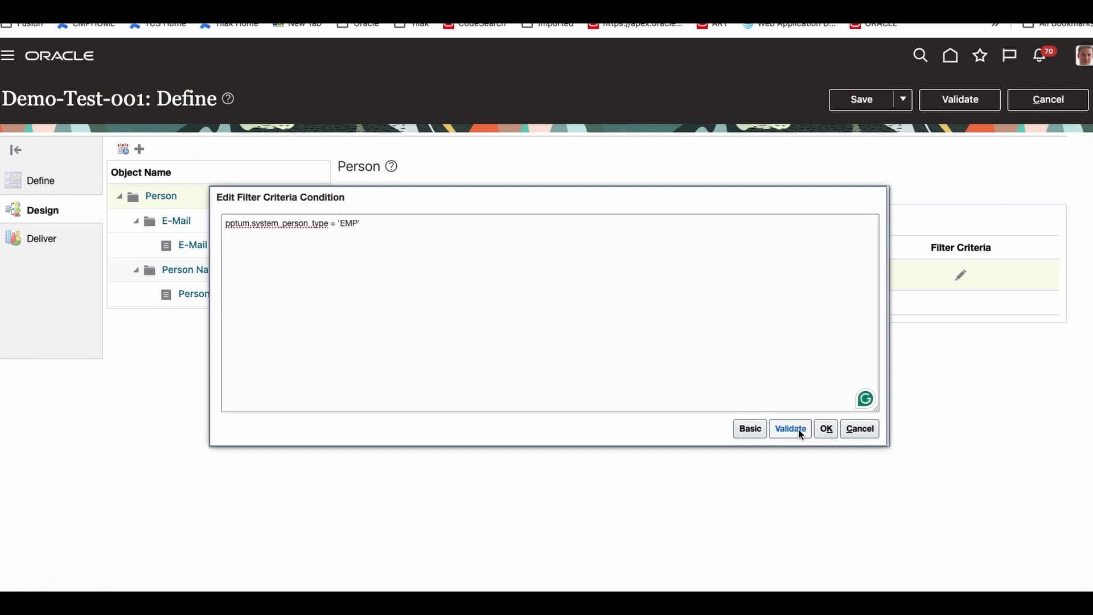
{"action": "left_click", "coordinate": [617, 207]}
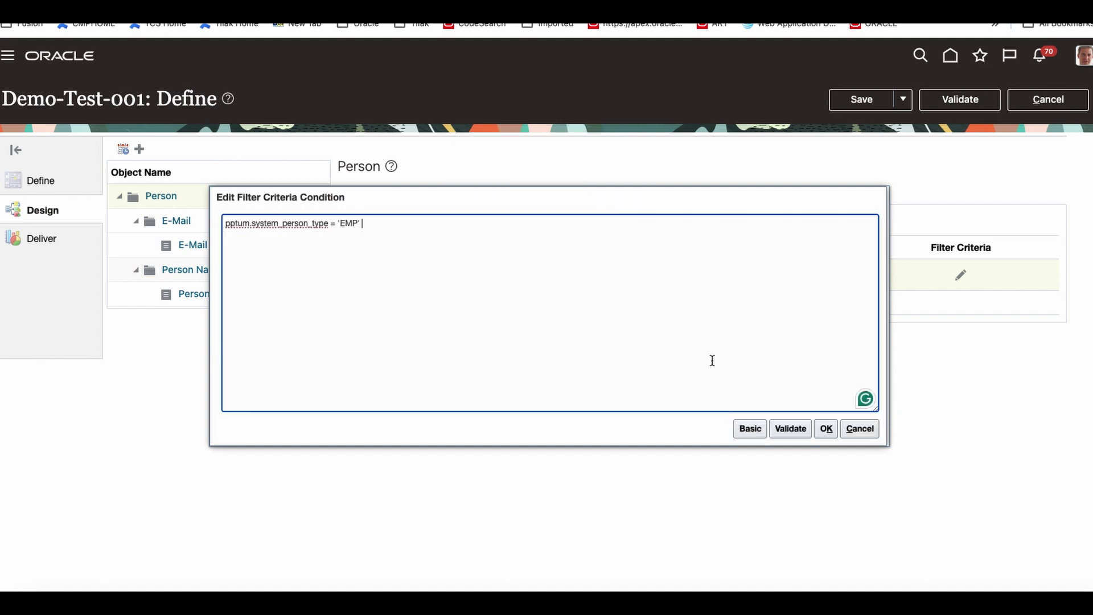
{"action": "left_click", "coordinate": [827, 430]}
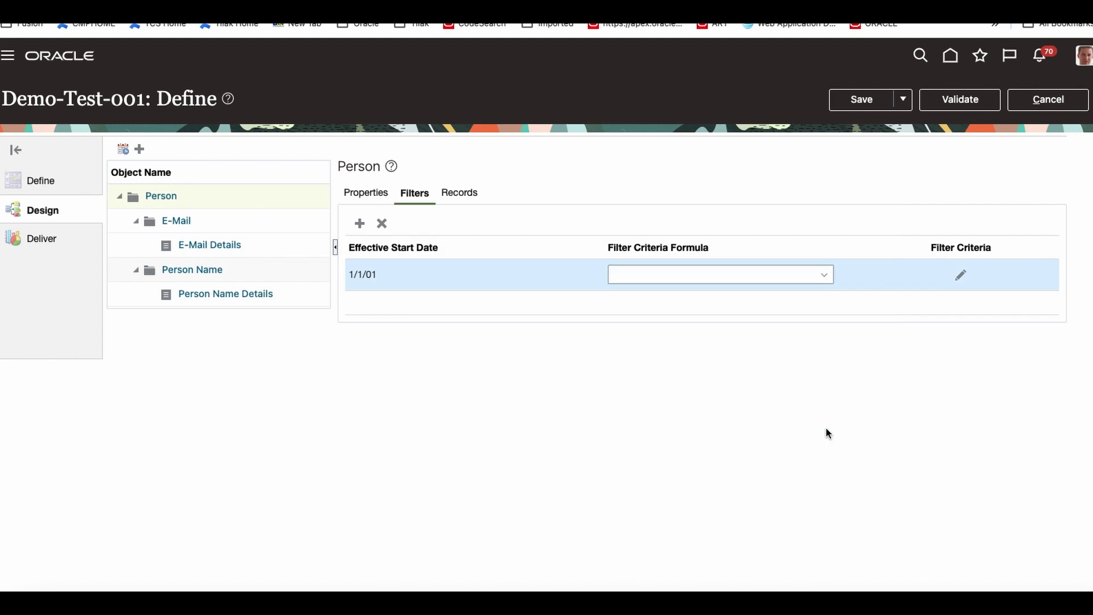
{"action": "left_click", "coordinate": [871, 100]}
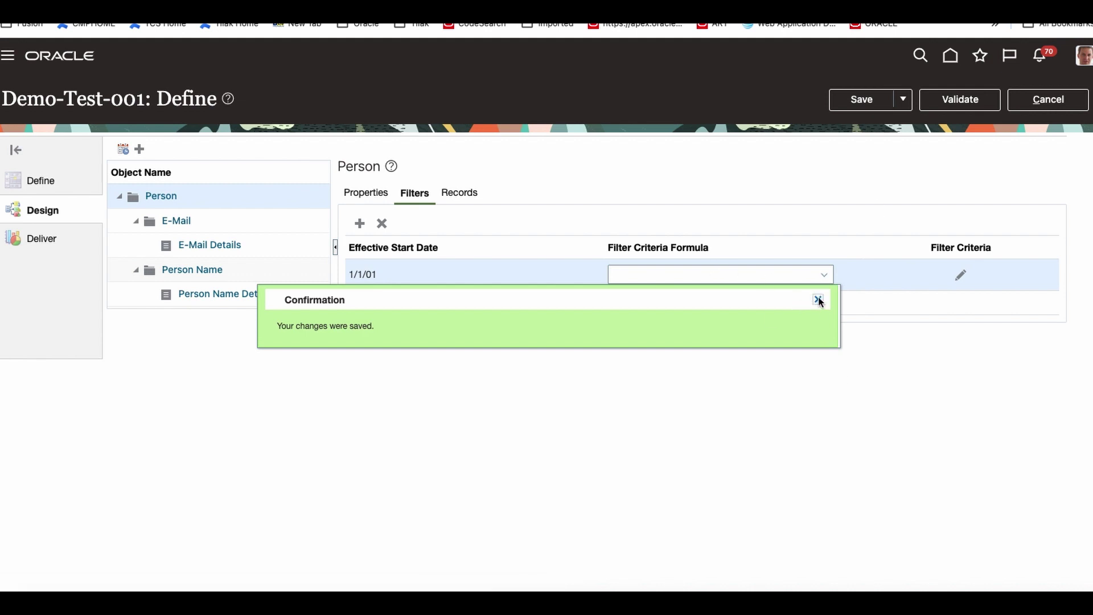
{"action": "left_click", "coordinate": [818, 301]}
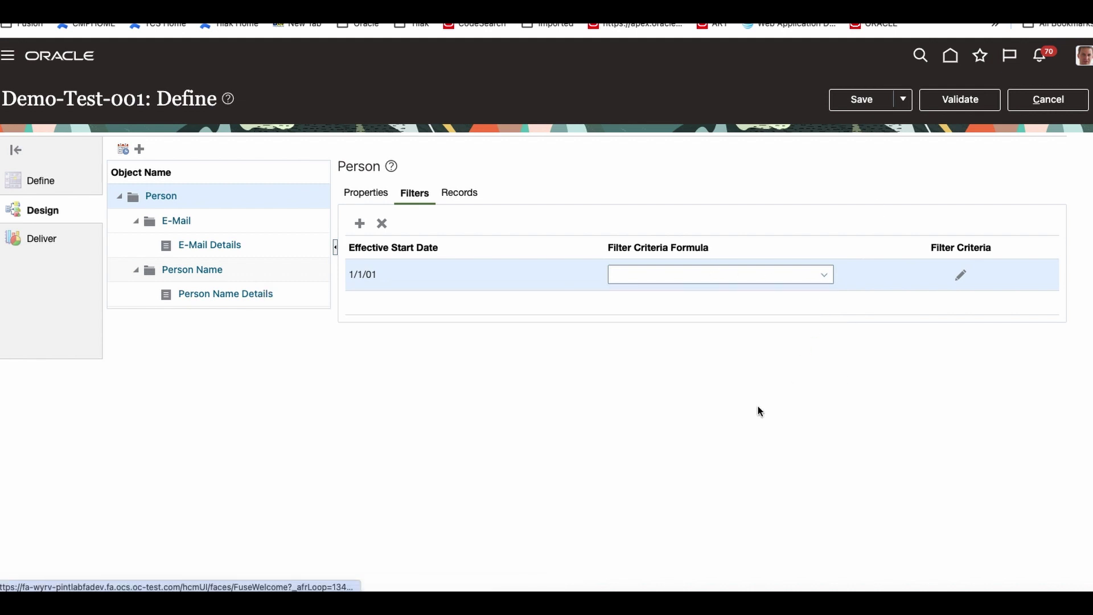
Validate the Demo-Test-001 extract, check its execution tree, and return to the extract design
{"action": "left_click", "coordinate": [965, 102]}
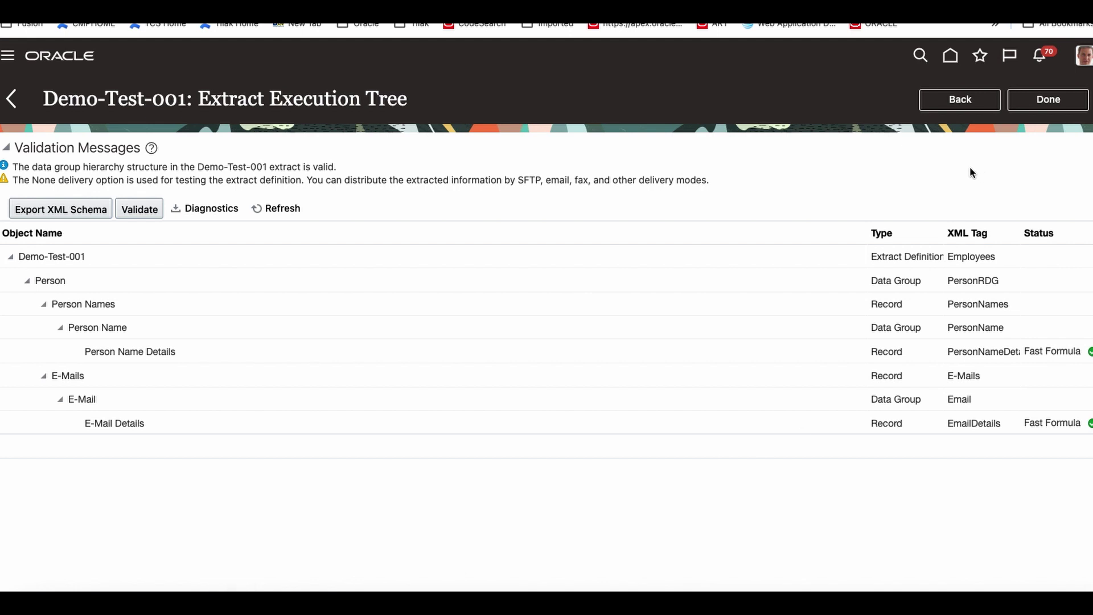
{"action": "left_click", "coordinate": [964, 104]}
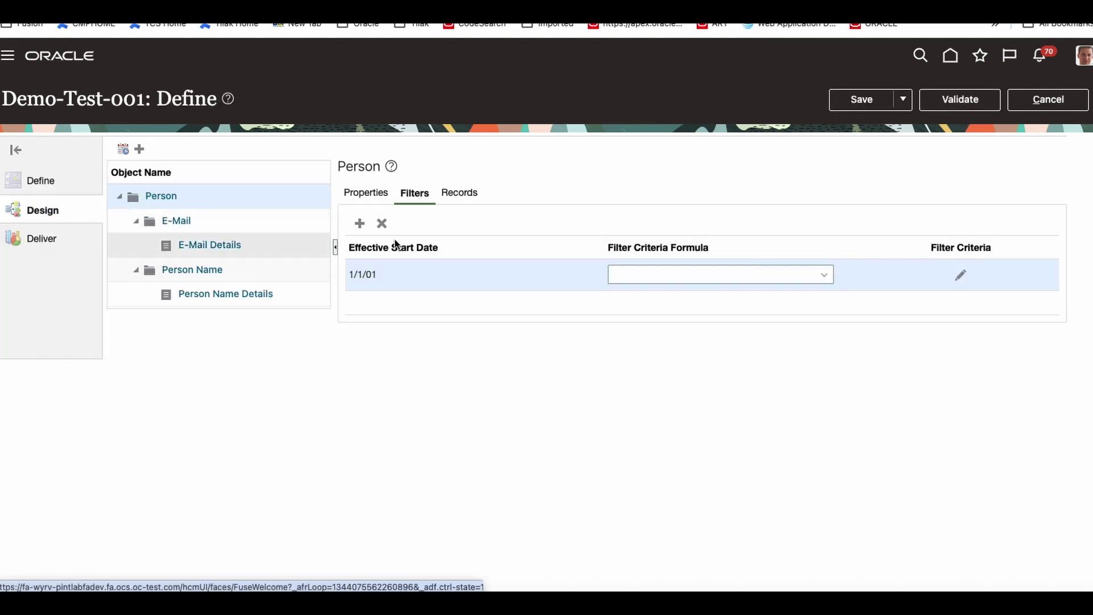
{"action": "left_click", "coordinate": [904, 106]}
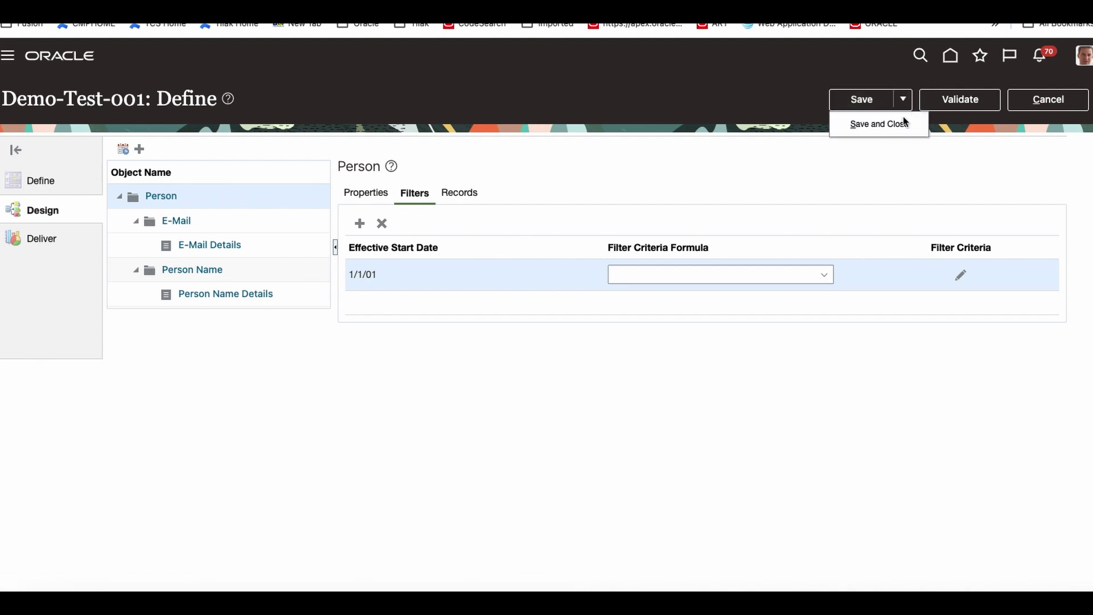
{"action": "left_click", "coordinate": [382, 475]}
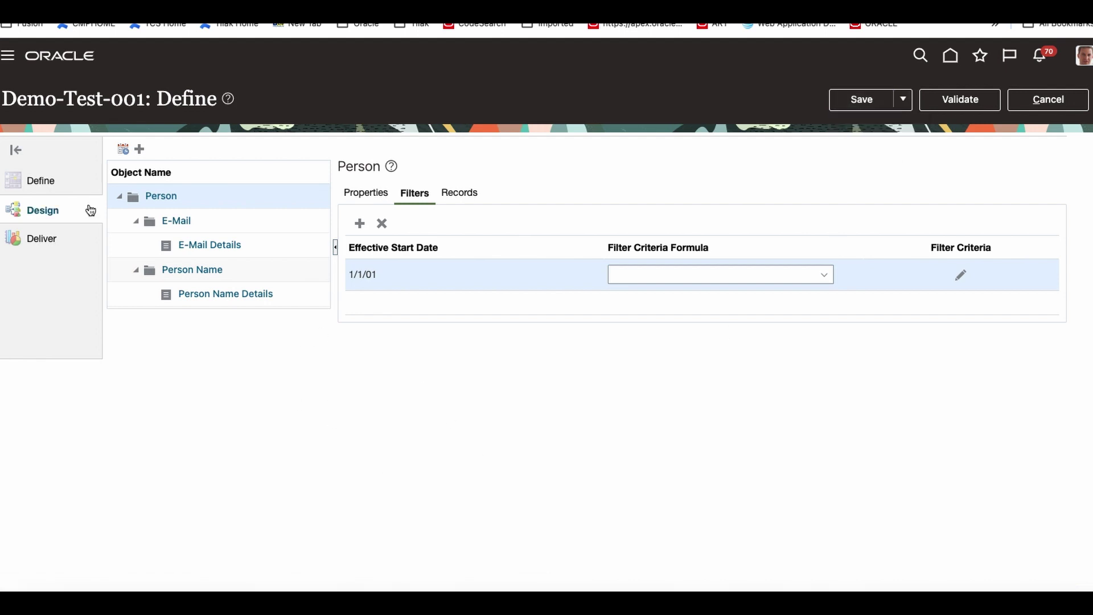
Open the extract's Employees Data delivery option and review its basic, output file name and advanced settings
{"action": "left_click", "coordinate": [40, 241]}
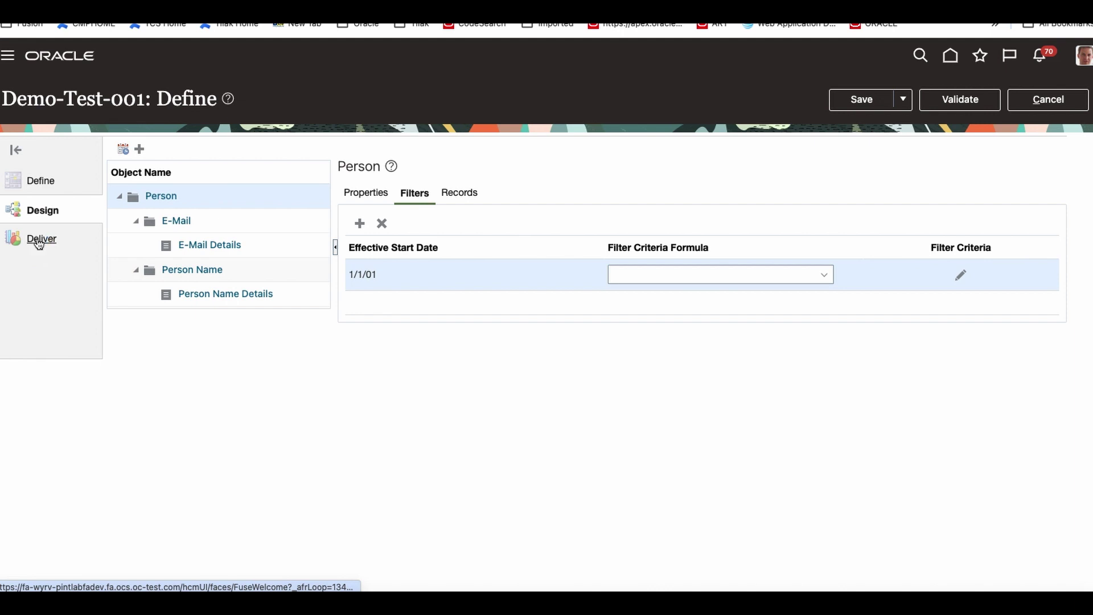
{"action": "left_click", "coordinate": [172, 251]}
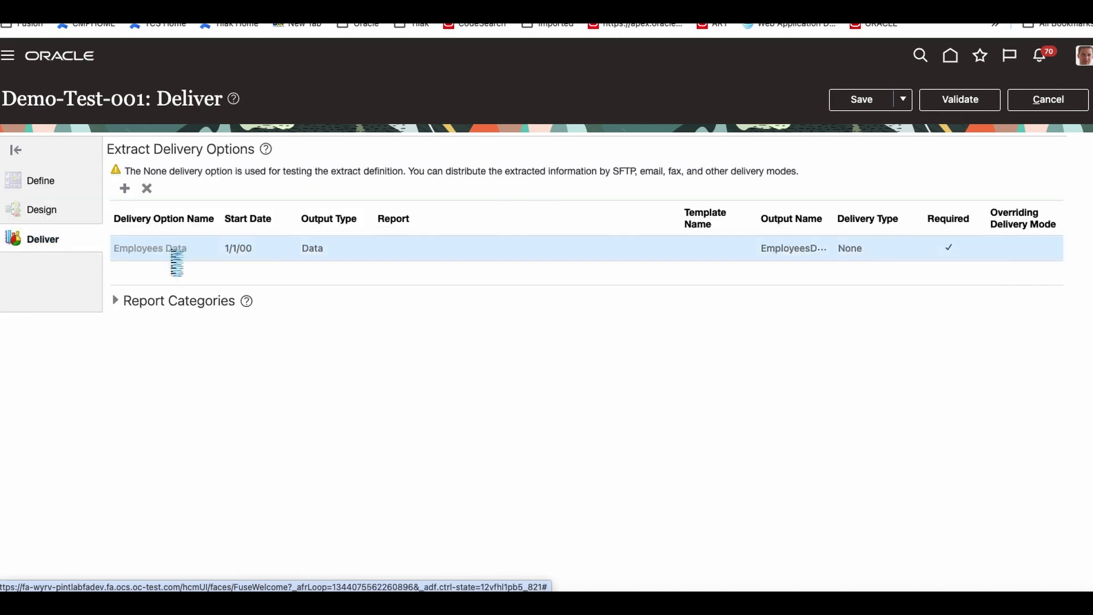
{"action": "scroll", "coordinate": [347, 371], "scroll_direction": "down", "scroll_amount": 1}
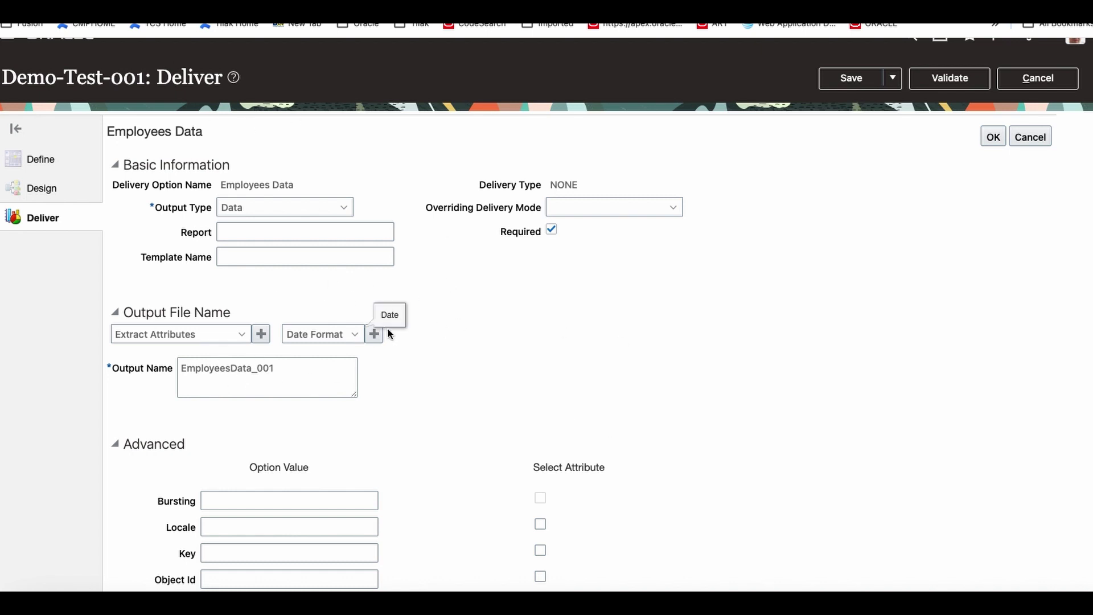
{"action": "scroll", "coordinate": [257, 373], "scroll_direction": "down", "scroll_amount": 3}
{"action": "scroll", "coordinate": [256, 376], "scroll_direction": "up", "scroll_amount": 4}
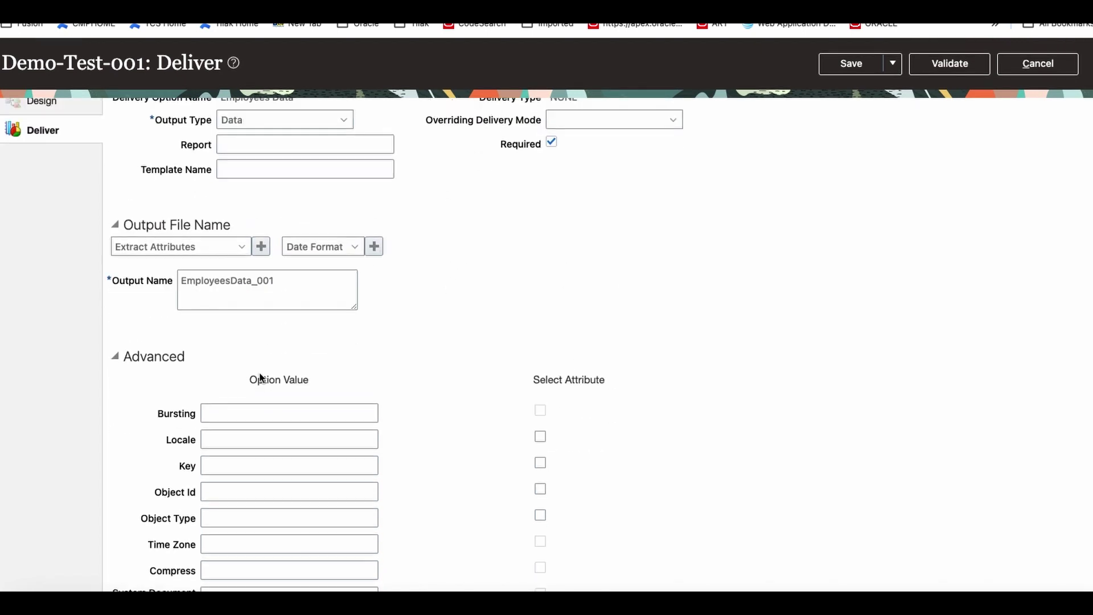
{"action": "left_click", "coordinate": [994, 158]}
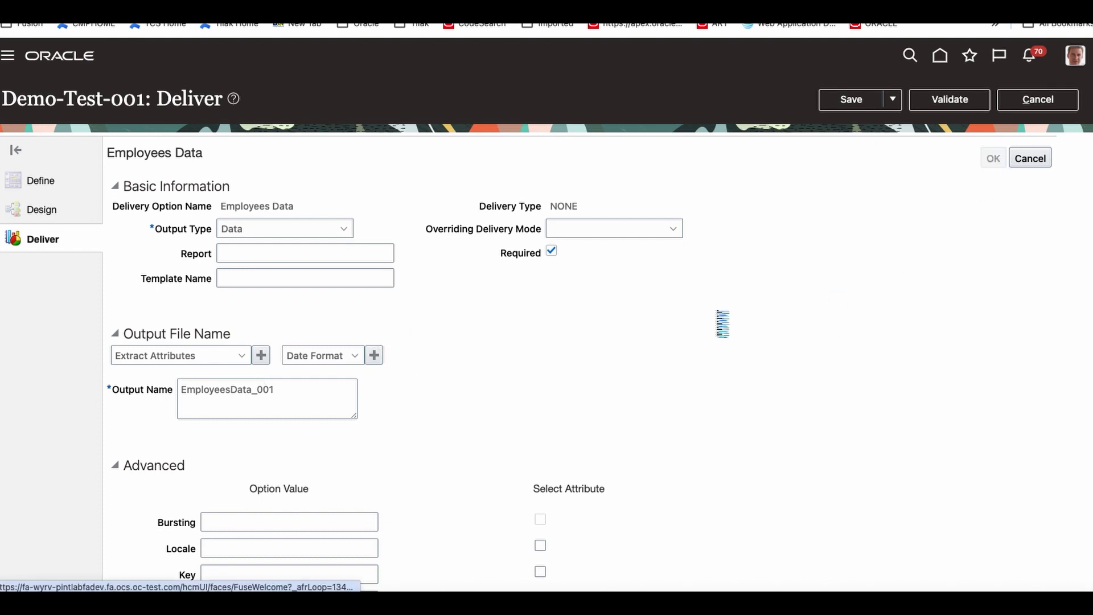
Leave the extract definition and start submitting Demo-Test-001 with an effective date of 2/5/24
{"action": "left_click", "coordinate": [16, 150]}
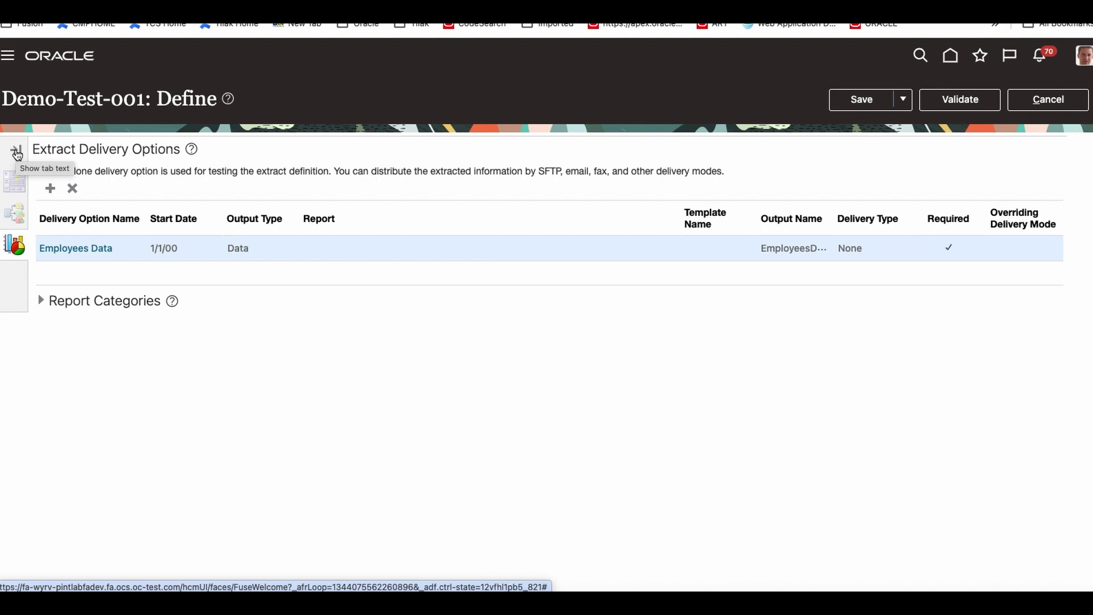
{"action": "left_click", "coordinate": [1050, 103]}
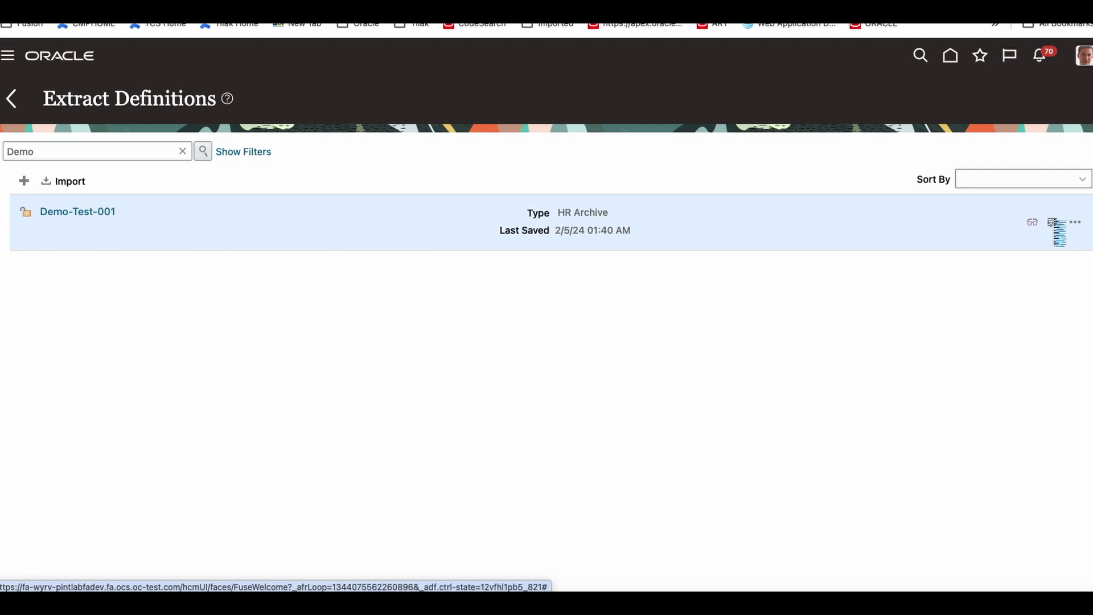
{"action": "left_click", "coordinate": [1054, 223]}
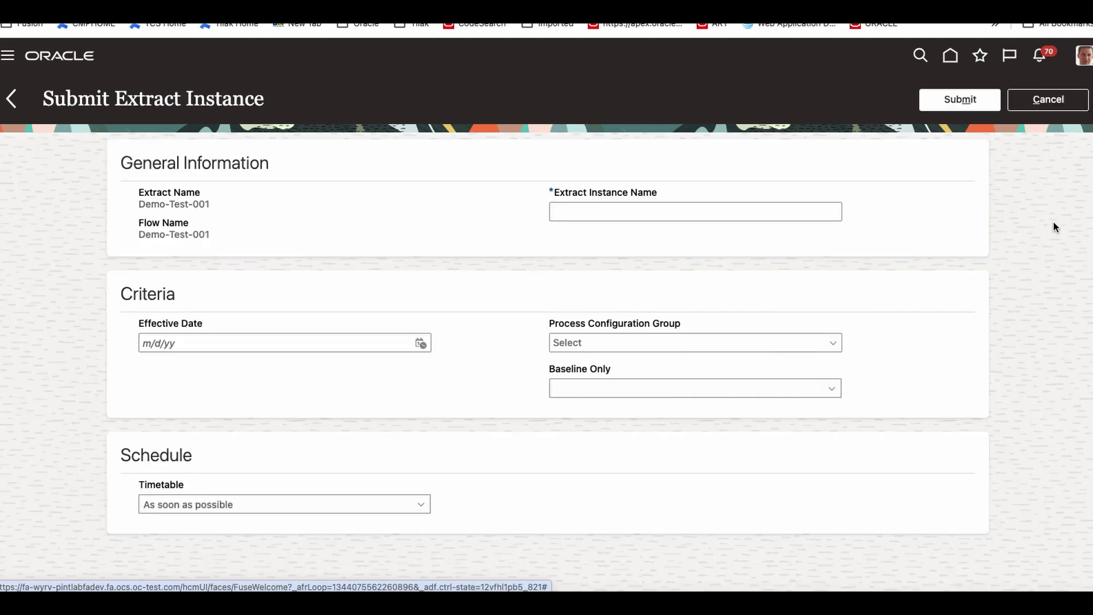
{"action": "left_click", "coordinate": [421, 344]}
{"action": "left_click", "coordinate": [465, 436]}
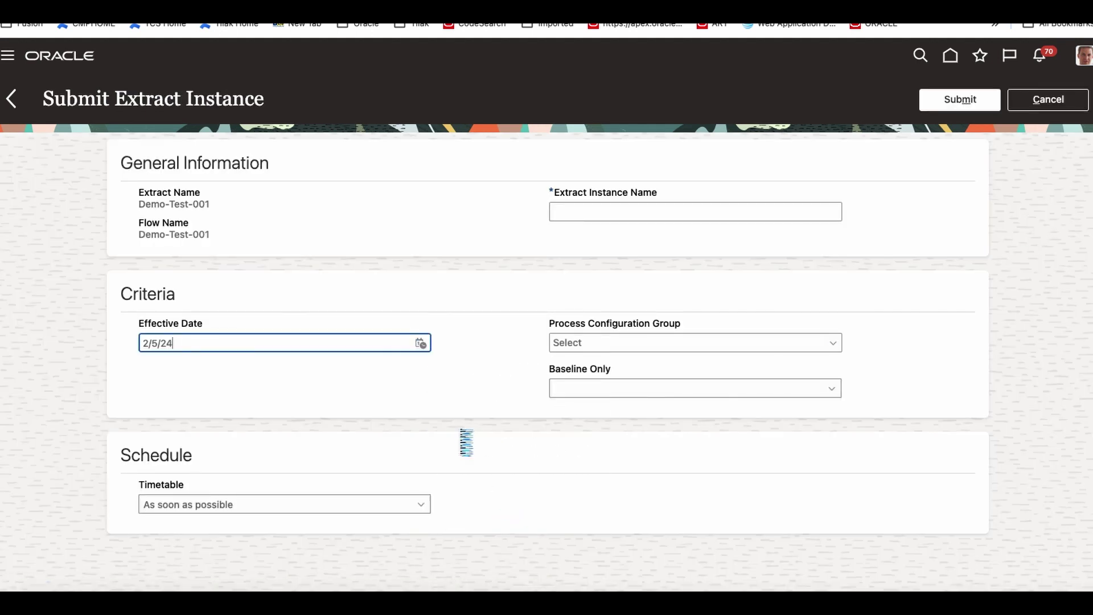
Name the extract instance Demo-Test-001-0204:18 and submit it
{"action": "left_click", "coordinate": [585, 215]}
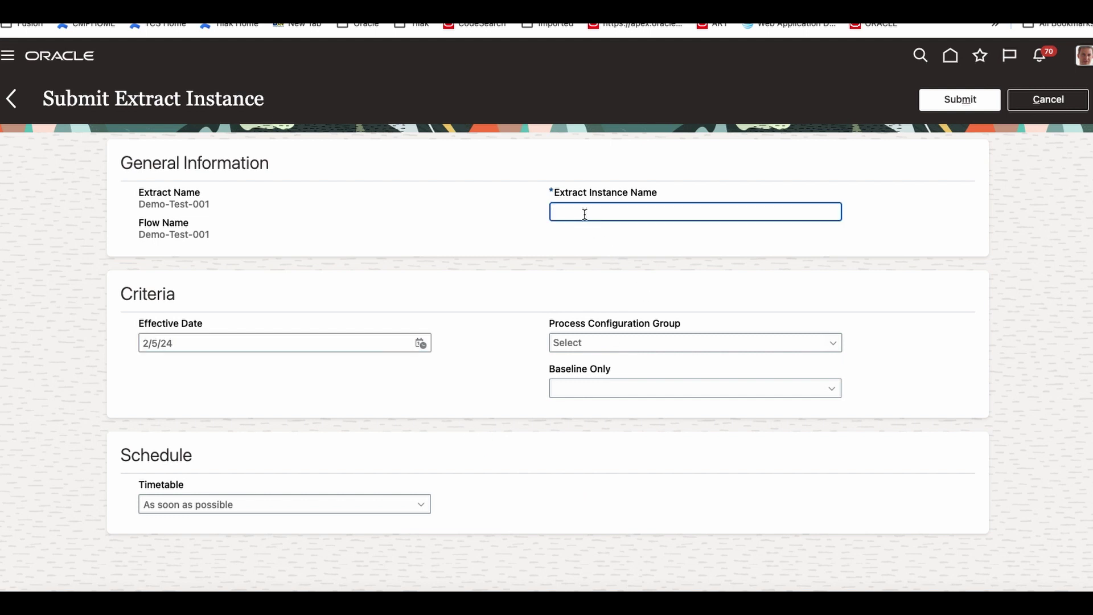
{"action": "left_click_drag", "start_coordinate": [141, 208], "coordinate": [184, 209]}
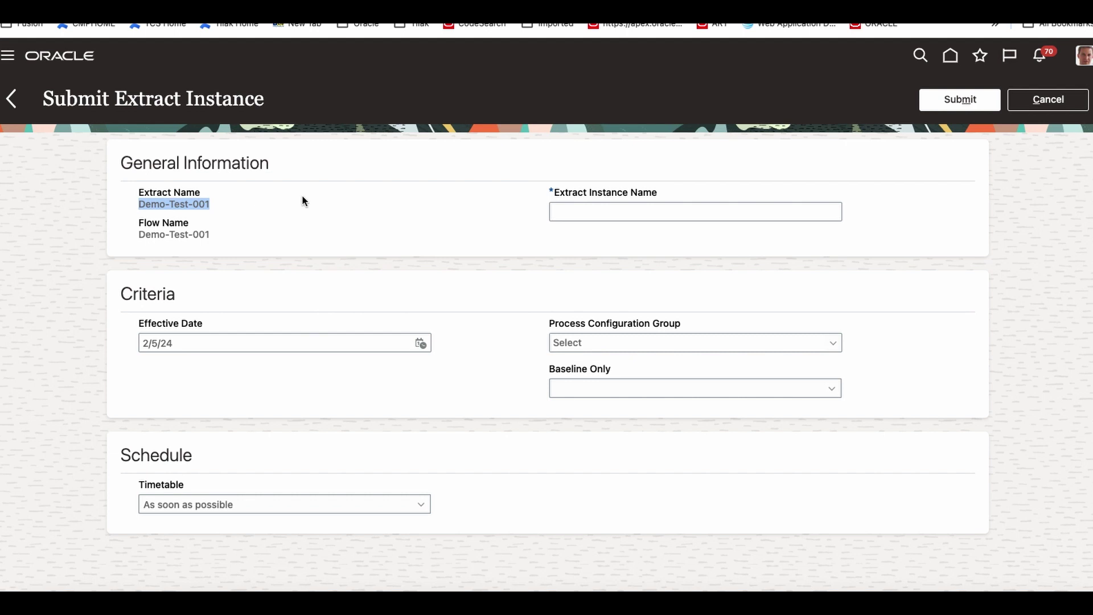
{"action": "left_click", "coordinate": [683, 211]}
{"action": "type", "text": "Demo-Test-001"}
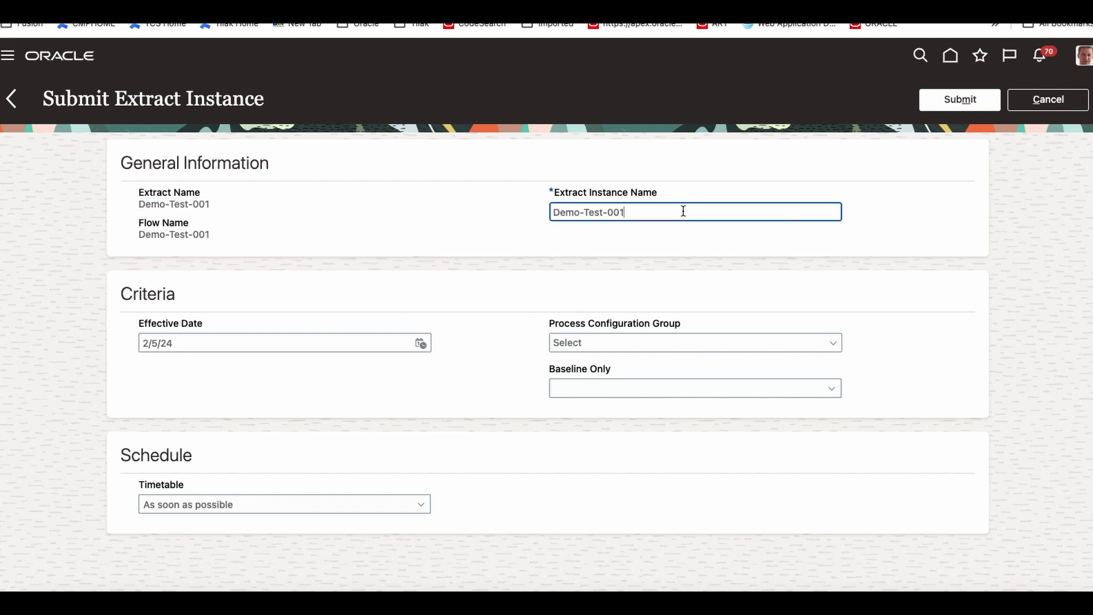
{"action": "type", "text": "-0205"}
{"action": "key", "text": "BackSpace"}
{"action": "left_click", "coordinate": [960, 105]}
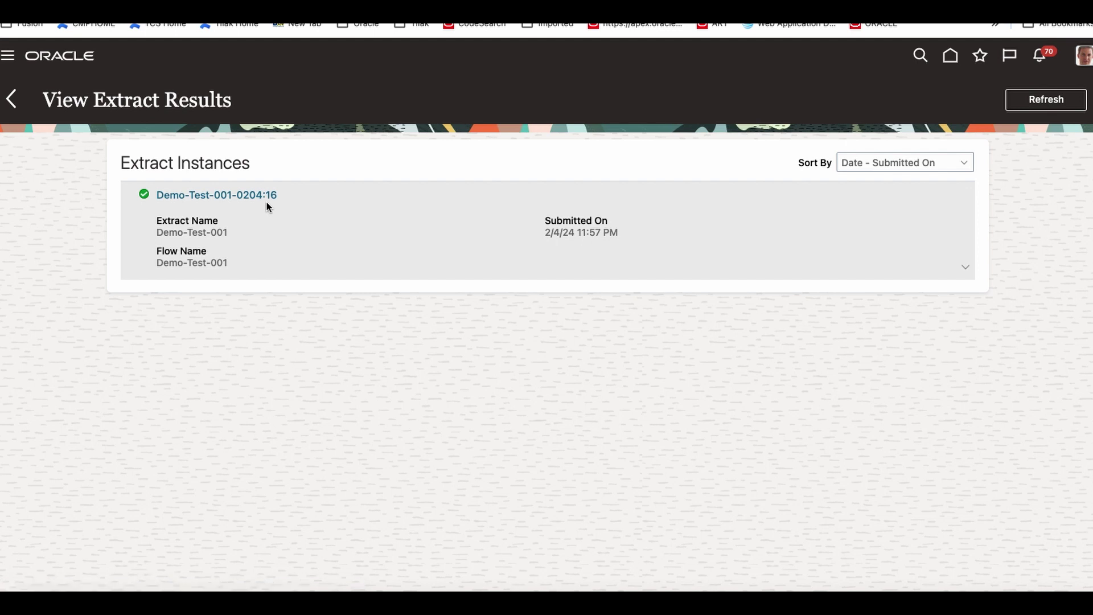
Refresh the extract results, open the Demo-Test-001-0204:18 instance, and examine its instance details
{"action": "left_click", "coordinate": [1024, 108]}
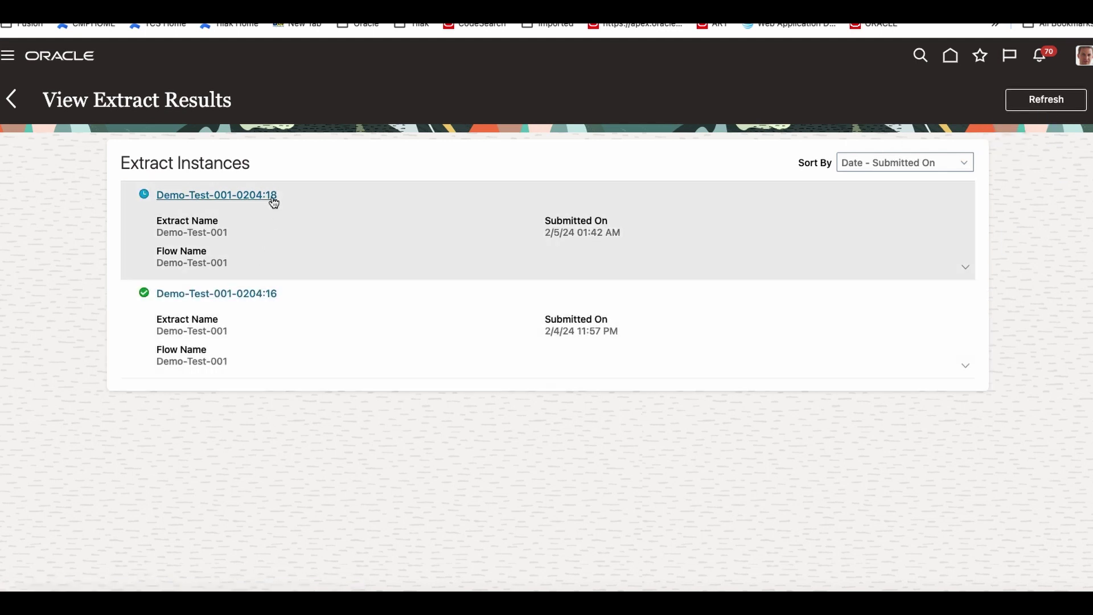
{"action": "left_click", "coordinate": [194, 196]}
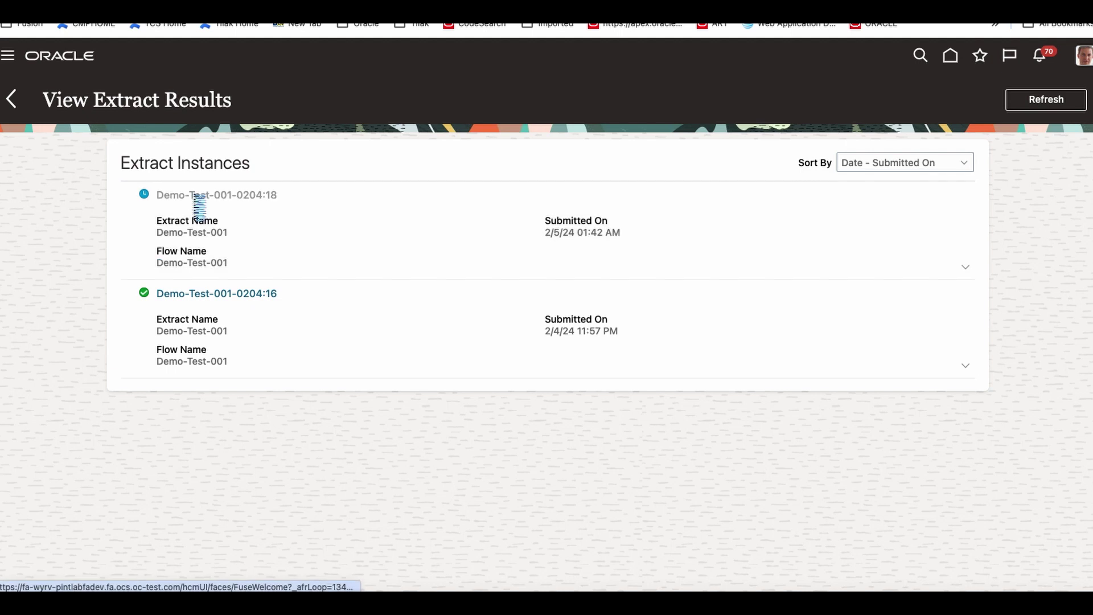
{"action": "scroll", "coordinate": [238, 246], "scroll_direction": "down", "scroll_amount": 1}
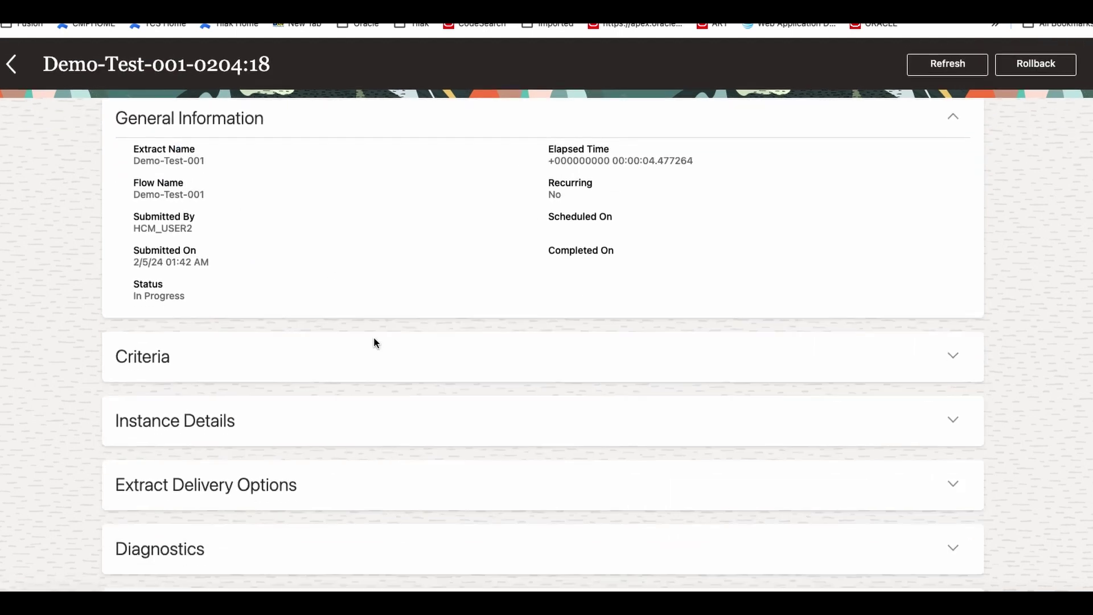
{"action": "left_click", "coordinate": [953, 422]}
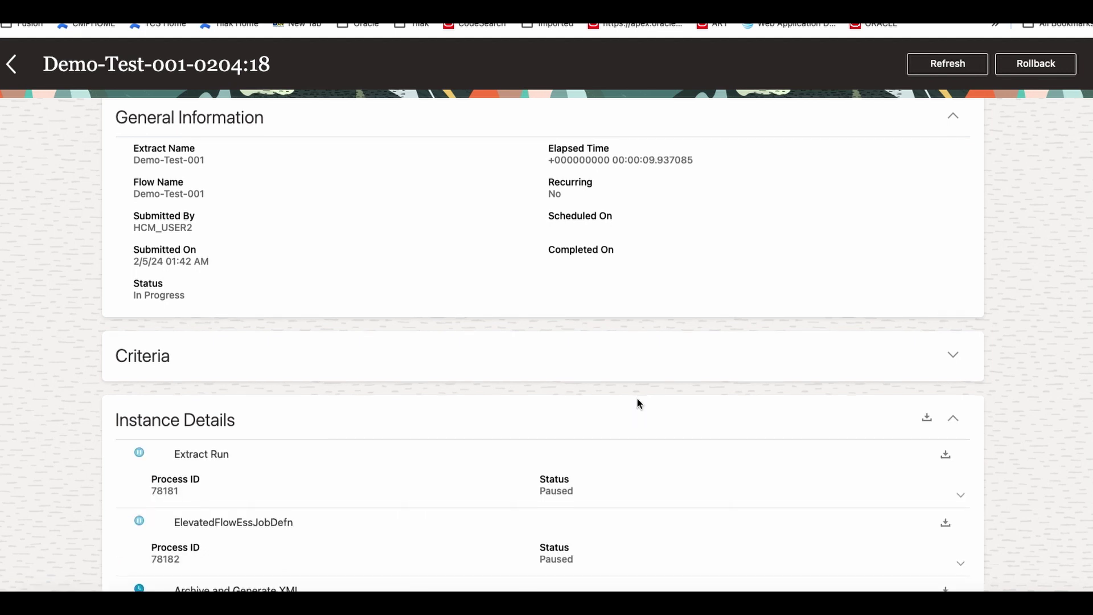
{"action": "scroll", "coordinate": [637, 398], "scroll_direction": "down", "scroll_amount": 5}
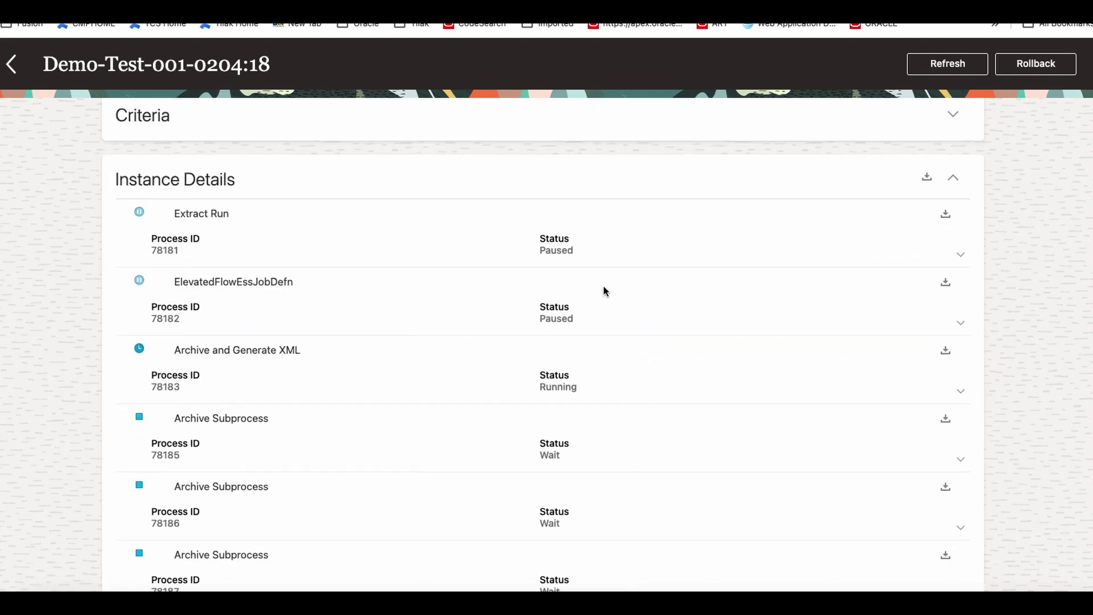
Refresh the running instance and check the status of its processes and archive subprocesses
{"action": "left_click", "coordinate": [936, 63]}
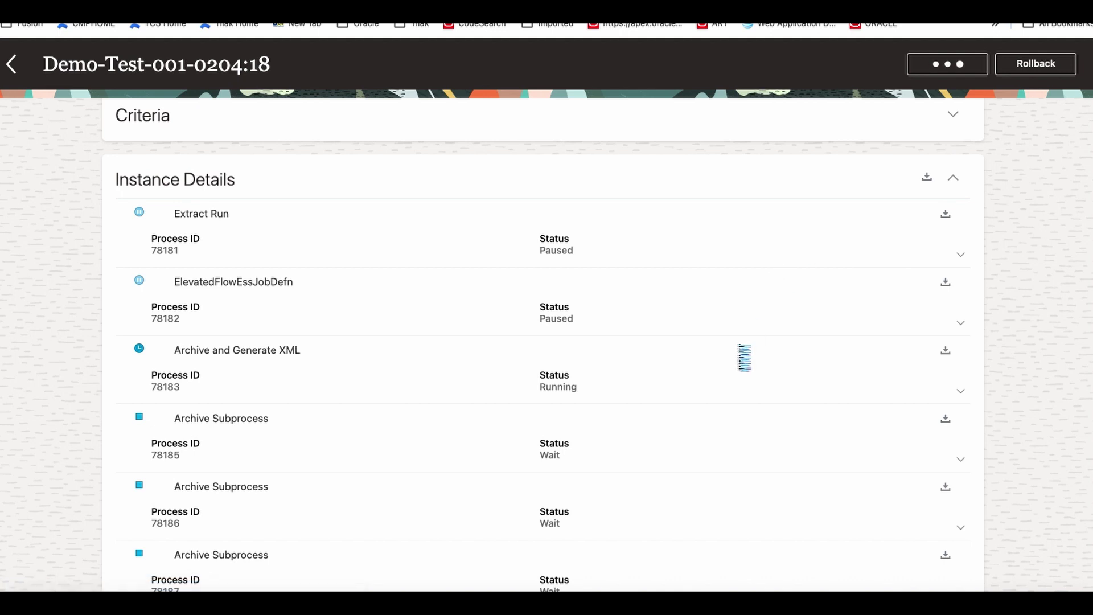
{"action": "left_click", "coordinate": [942, 64]}
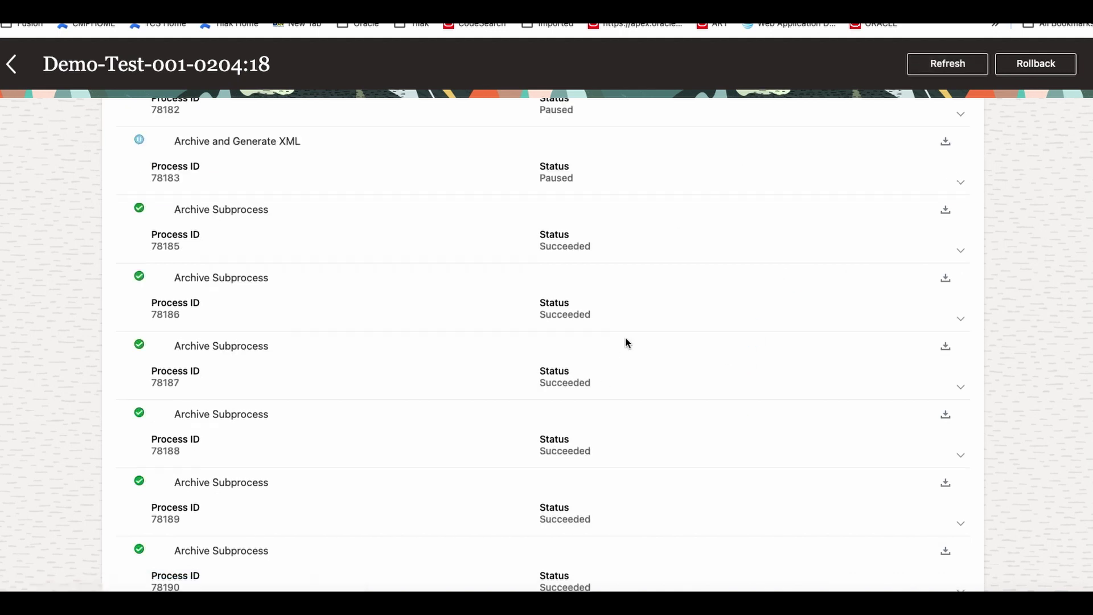
{"action": "scroll", "coordinate": [624, 341], "scroll_direction": "down", "scroll_amount": 15}
{"action": "scroll", "coordinate": [625, 341], "scroll_direction": "down", "scroll_amount": 9}
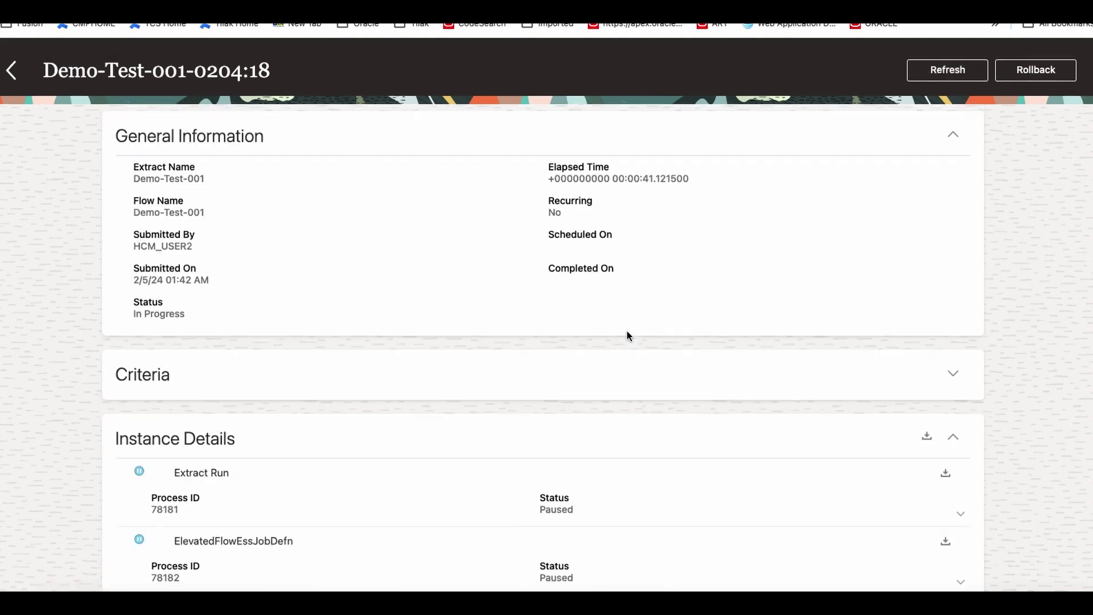
{"action": "scroll", "coordinate": [630, 328], "scroll_direction": "up", "scroll_amount": 1}
{"action": "scroll", "coordinate": [630, 328], "scroll_direction": "down", "scroll_amount": 2}
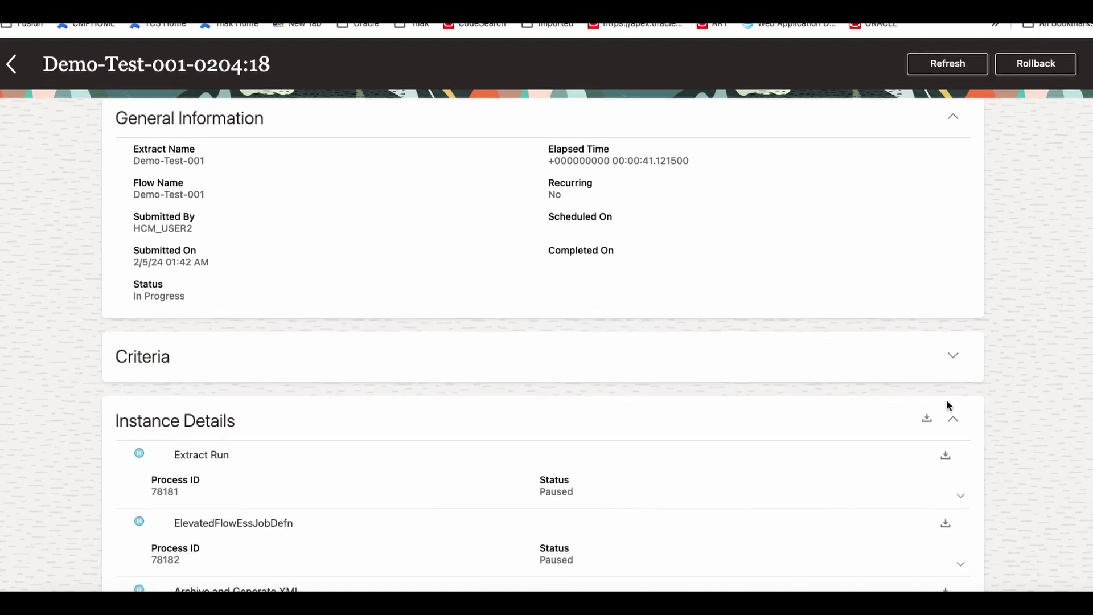
Expand the run's Criteria to review its parameters, and collapse the Instance Details section
{"action": "left_click", "coordinate": [953, 355]}
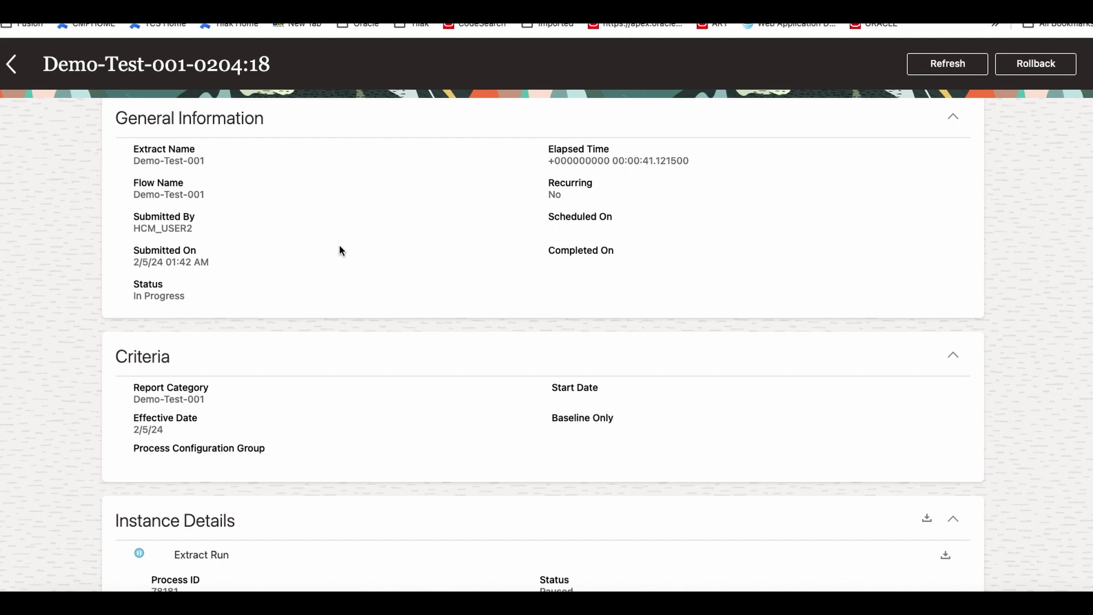
{"action": "scroll", "coordinate": [340, 250], "scroll_direction": "down", "scroll_amount": 8}
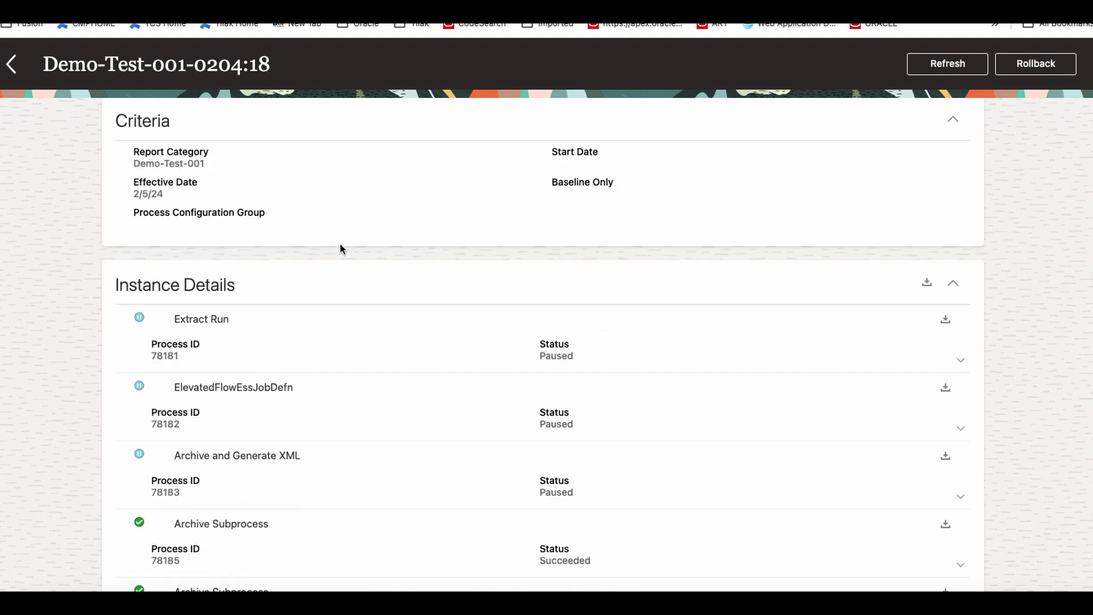
{"action": "scroll", "coordinate": [344, 249], "scroll_direction": "up", "scroll_amount": 2}
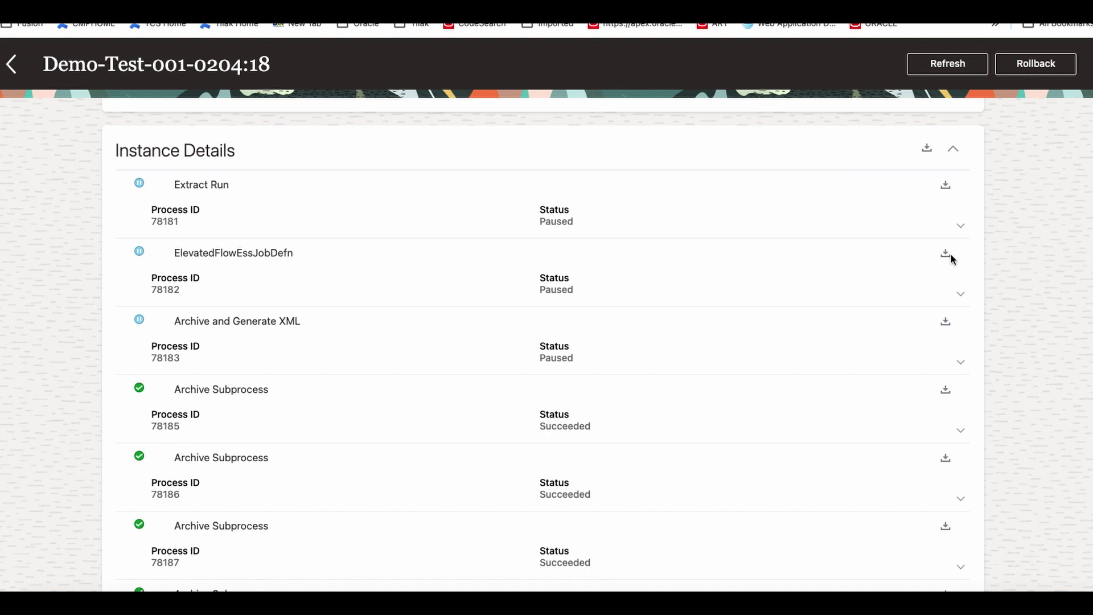
{"action": "left_click", "coordinate": [953, 149]}
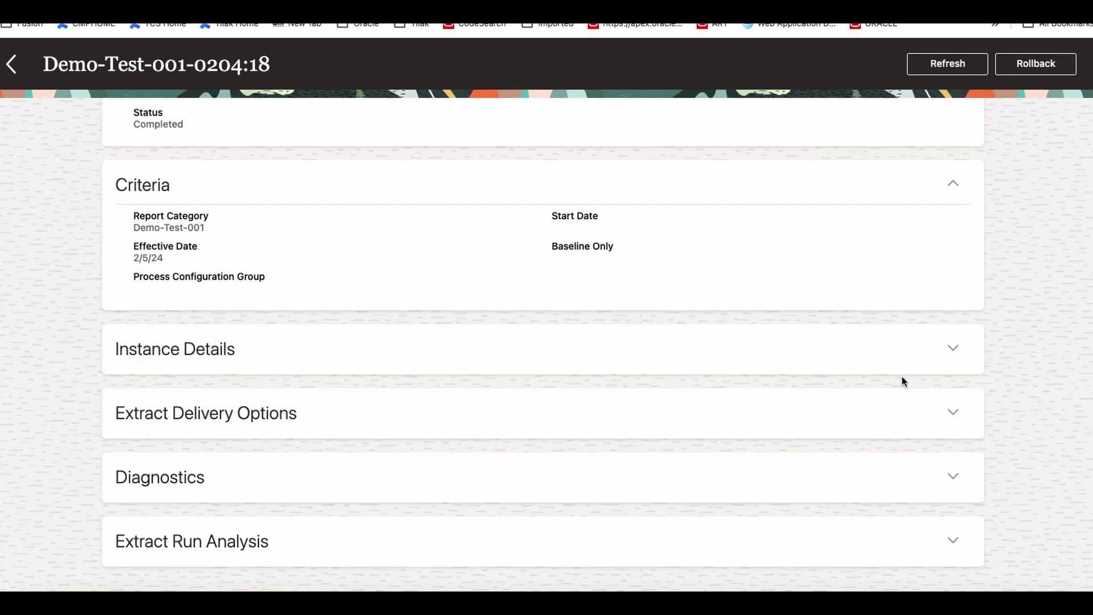
Expand the Extract Delivery Options and download the run's XML output file
{"action": "left_click", "coordinate": [954, 413]}
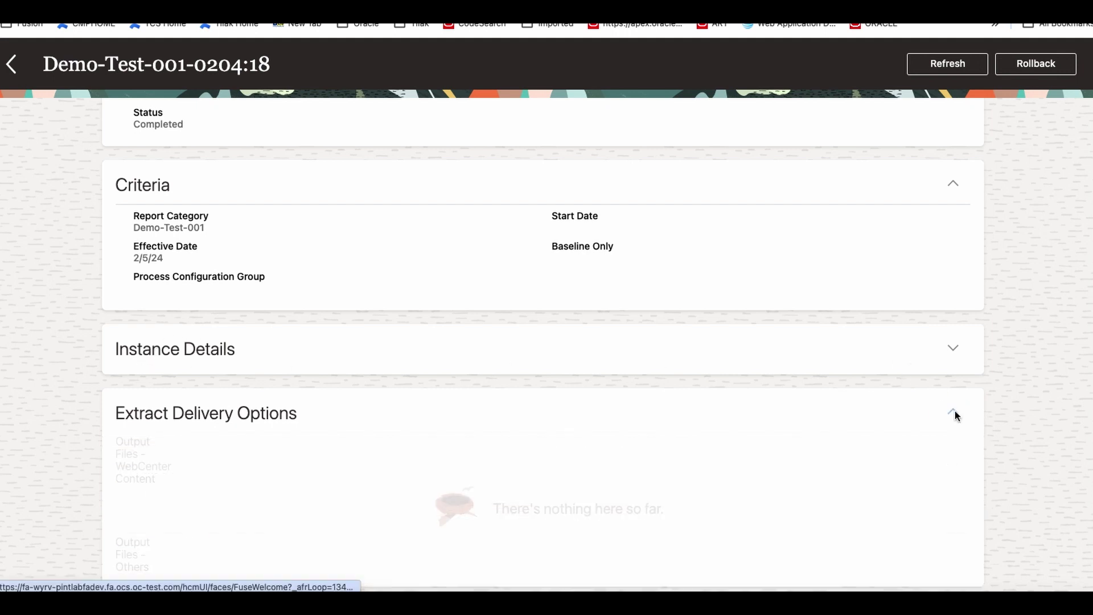
{"action": "scroll", "coordinate": [821, 470], "scroll_direction": "down", "scroll_amount": 3}
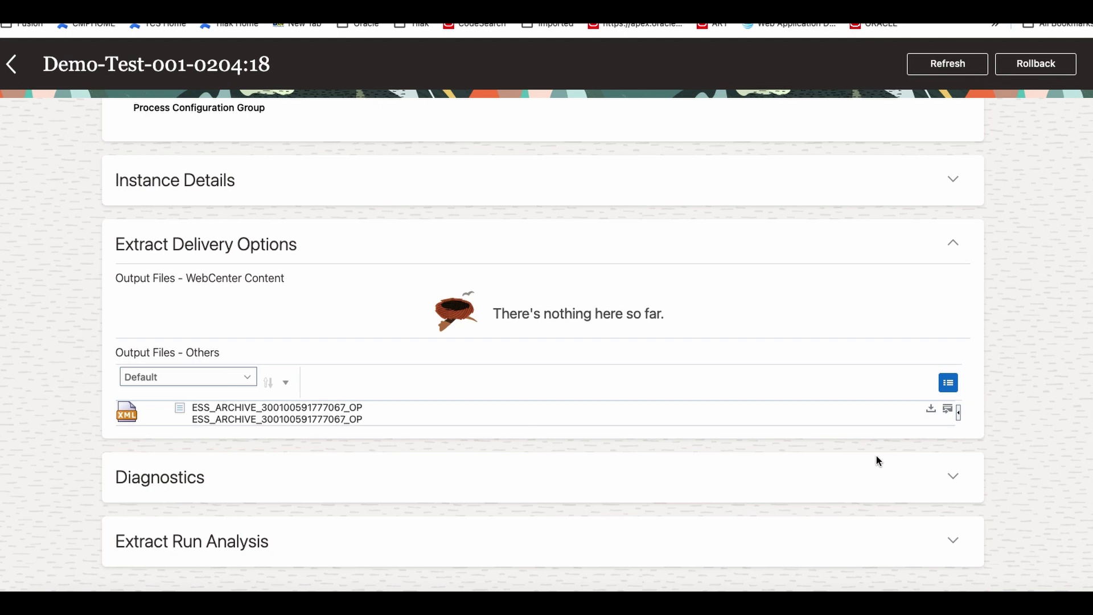
{"action": "left_click", "coordinate": [934, 410]}
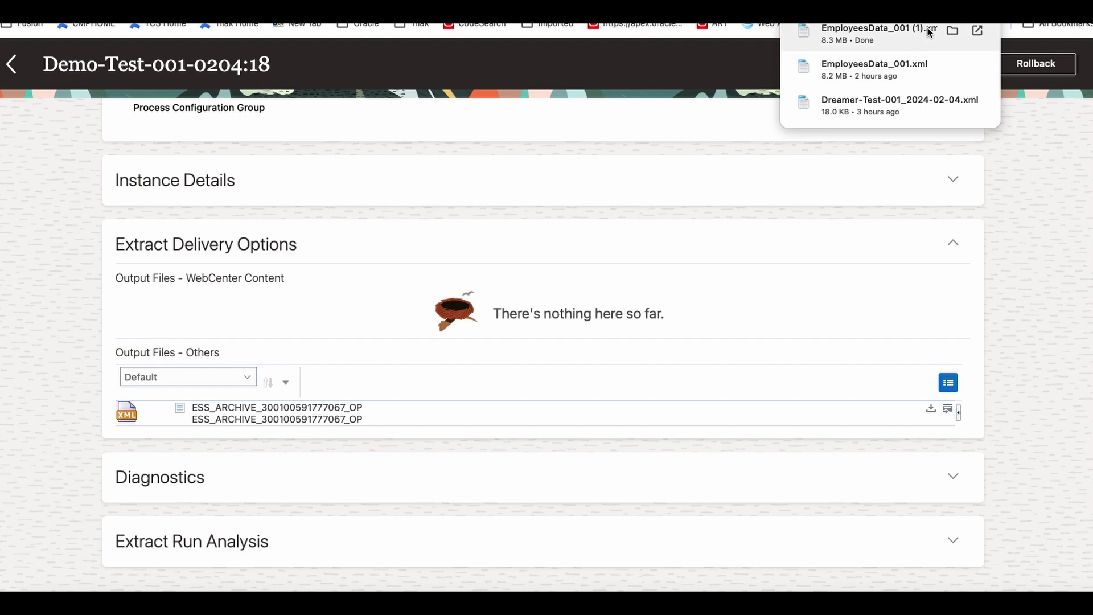
Switch to Firefox, open the downloaded EmployeesData_001 (1).xml file, and reposition the window so the whole document tree is readable
{"action": "left_click", "coordinate": [796, 592]}
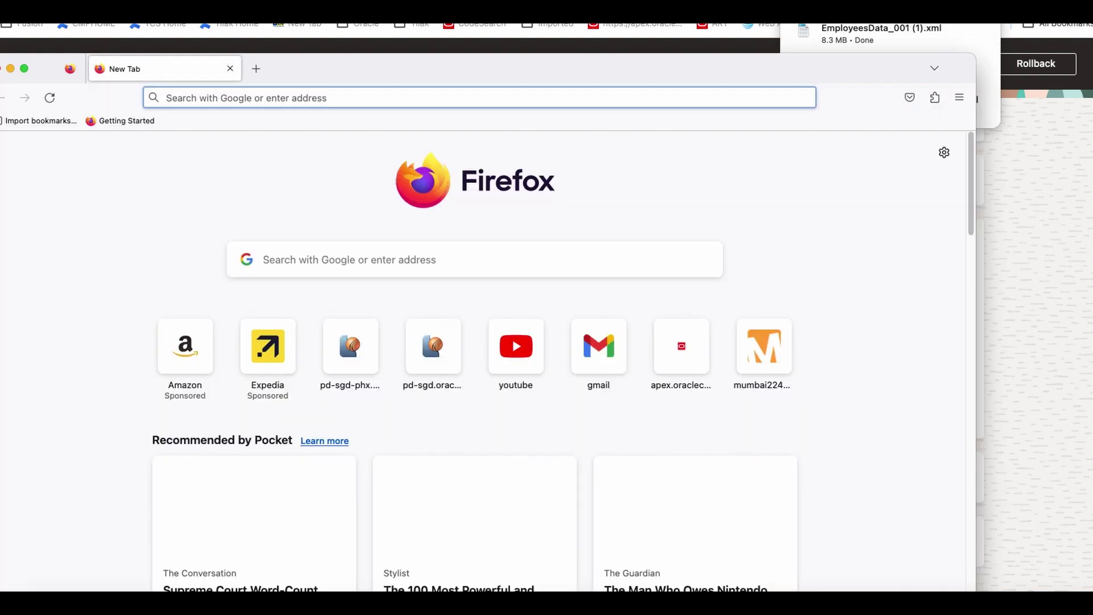
{"action": "left_click_drag", "start_coordinate": [796, 593], "coordinate": [630, 303]}
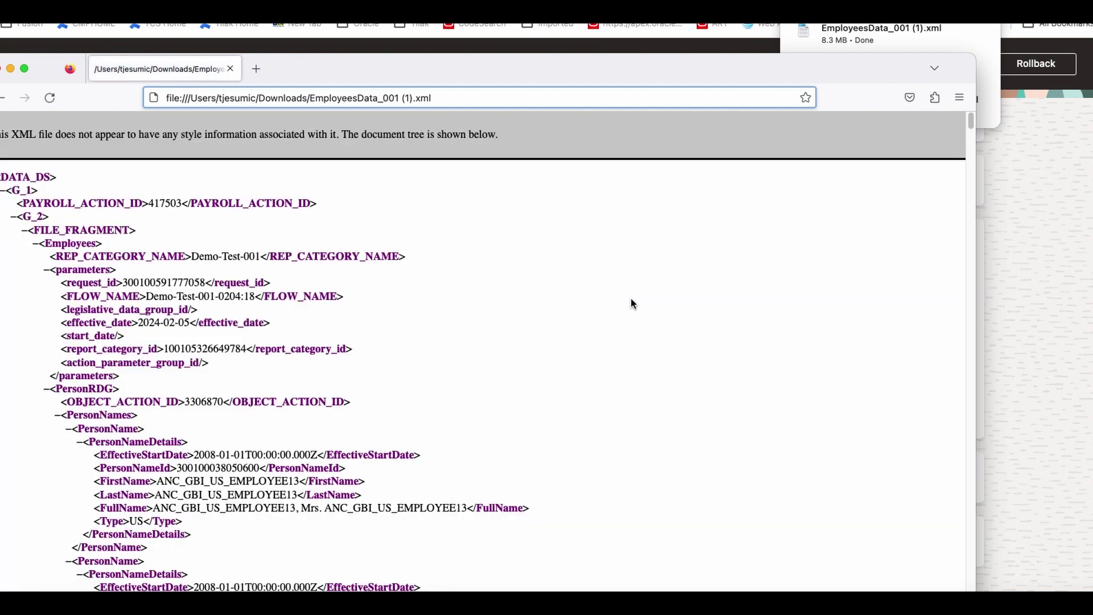
{"action": "left_click", "coordinate": [486, 328]}
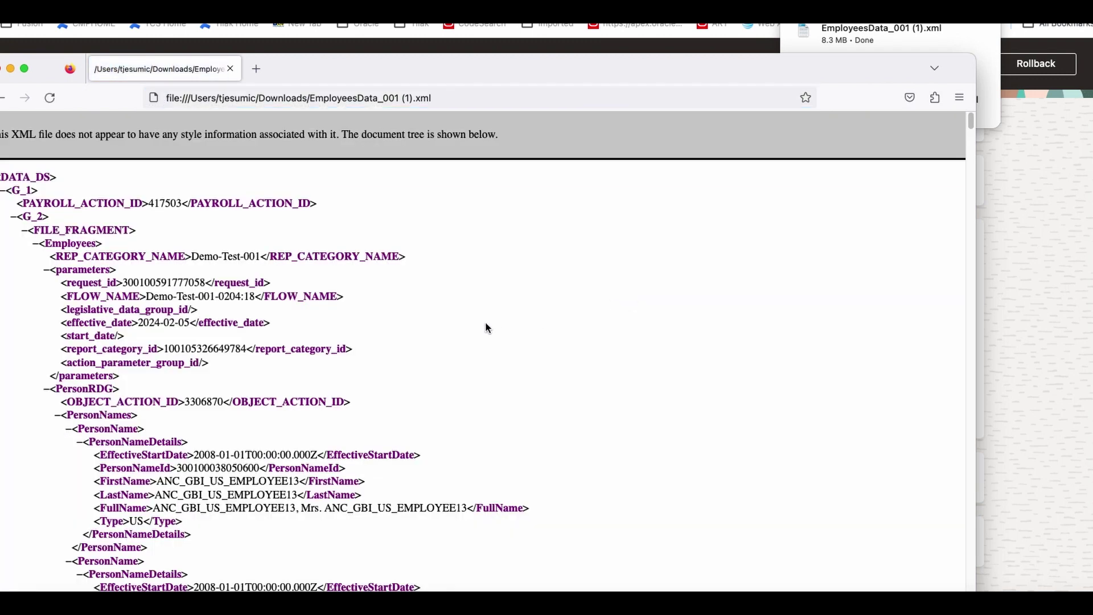
{"action": "left_click", "coordinate": [620, 33]}
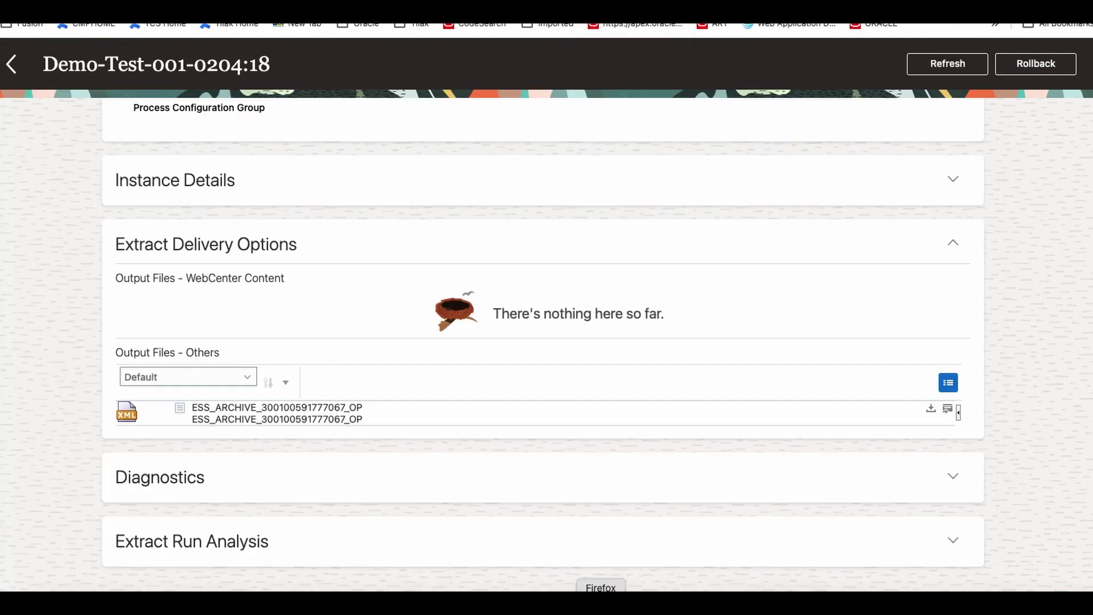
{"action": "left_click", "coordinate": [601, 589]}
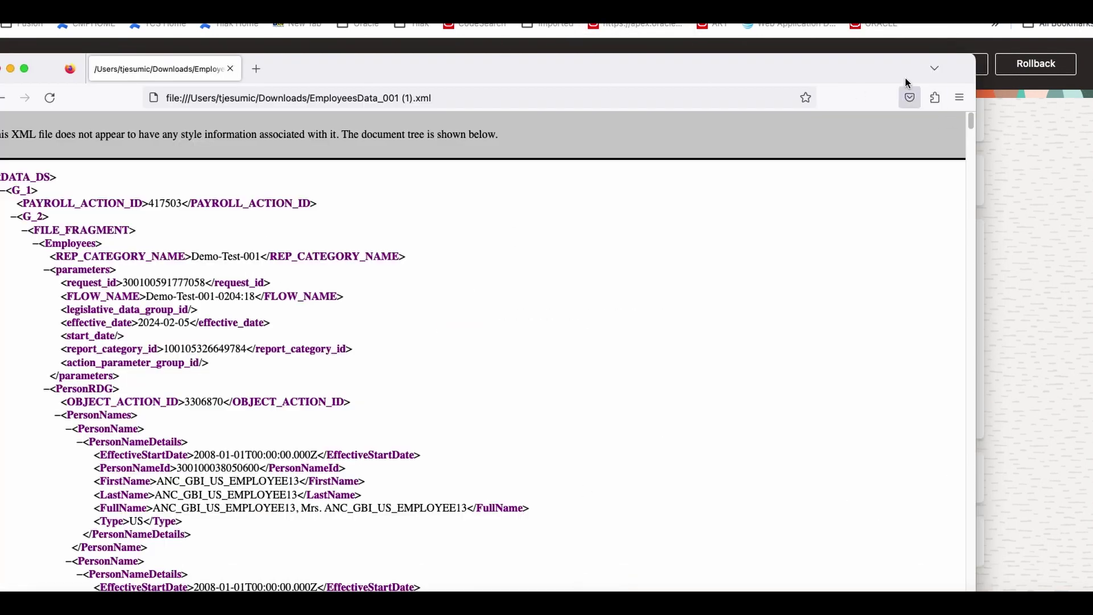
{"action": "left_click_drag", "start_coordinate": [841, 68], "coordinate": [928, 0]}
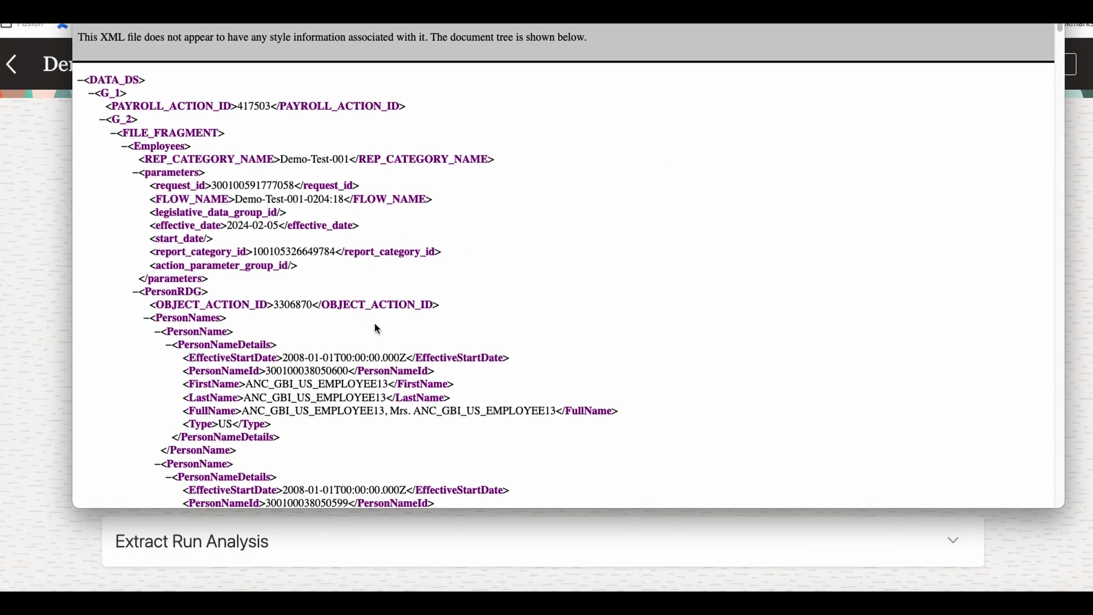
Review the extract parameters and the first PersonRDG record in the XML, and search the document for "mail"
{"action": "scroll", "coordinate": [376, 328], "scroll_direction": "down", "scroll_amount": 2}
{"action": "scroll", "coordinate": [376, 328], "scroll_direction": "up", "scroll_amount": 2}
{"action": "scroll", "coordinate": [304, 345], "scroll_direction": "down", "scroll_amount": 2}
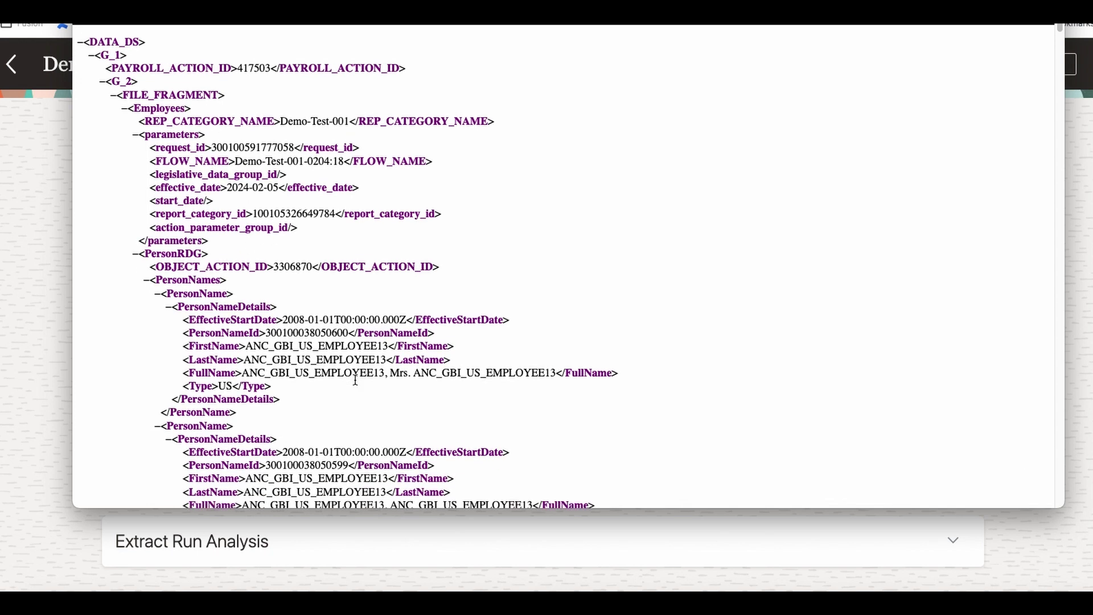
{"action": "scroll", "coordinate": [274, 295], "scroll_direction": "down", "scroll_amount": 3}
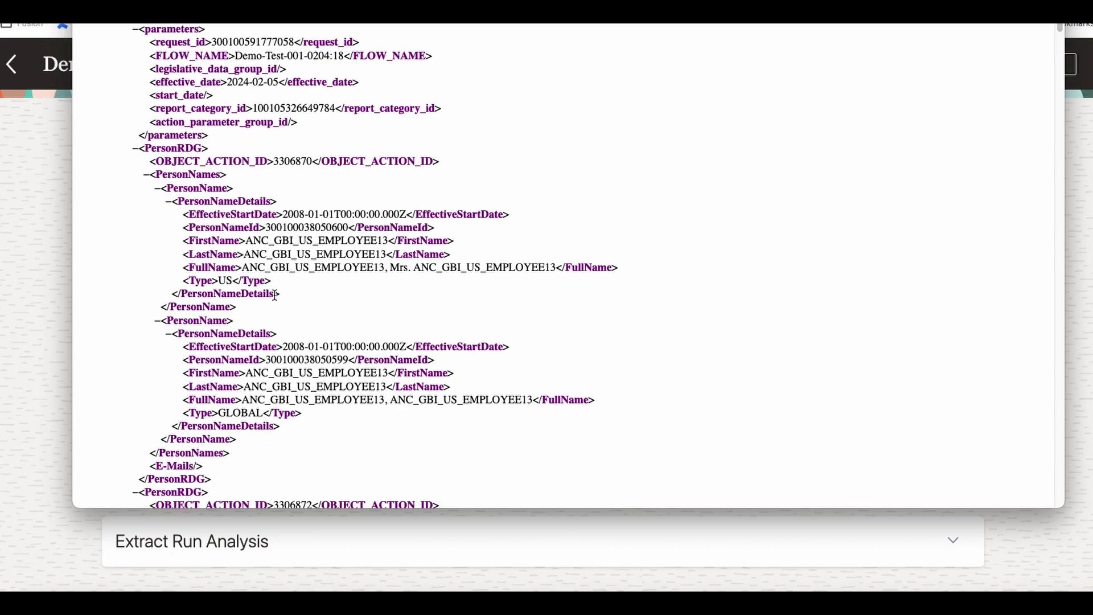
{"action": "key", "text": "super+f"}
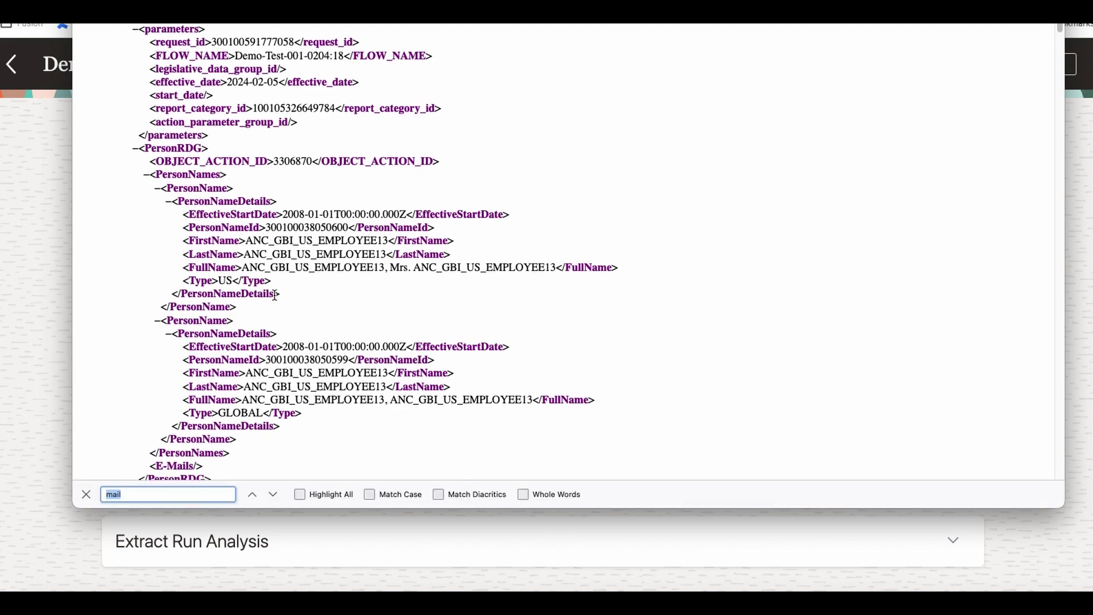
{"action": "key", "text": "Return"}
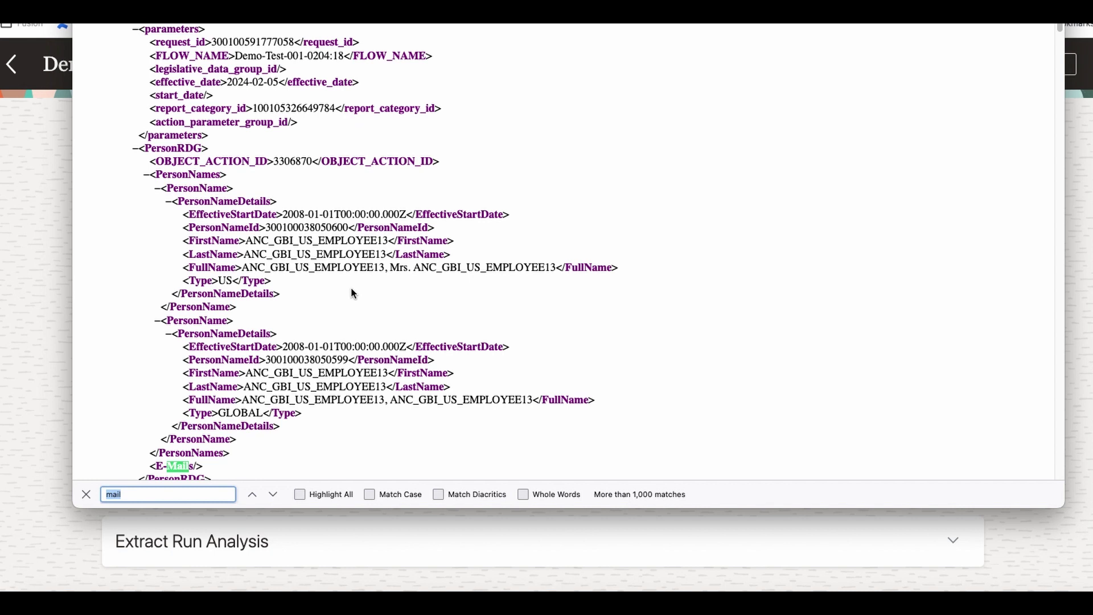
Examine the first person record's name details and E-Mails element, and compare them with the start of the second PersonRDG record
{"action": "scroll", "coordinate": [351, 287], "scroll_direction": "down", "scroll_amount": 2}
{"action": "scroll", "coordinate": [351, 288], "scroll_direction": "down", "scroll_amount": 2}
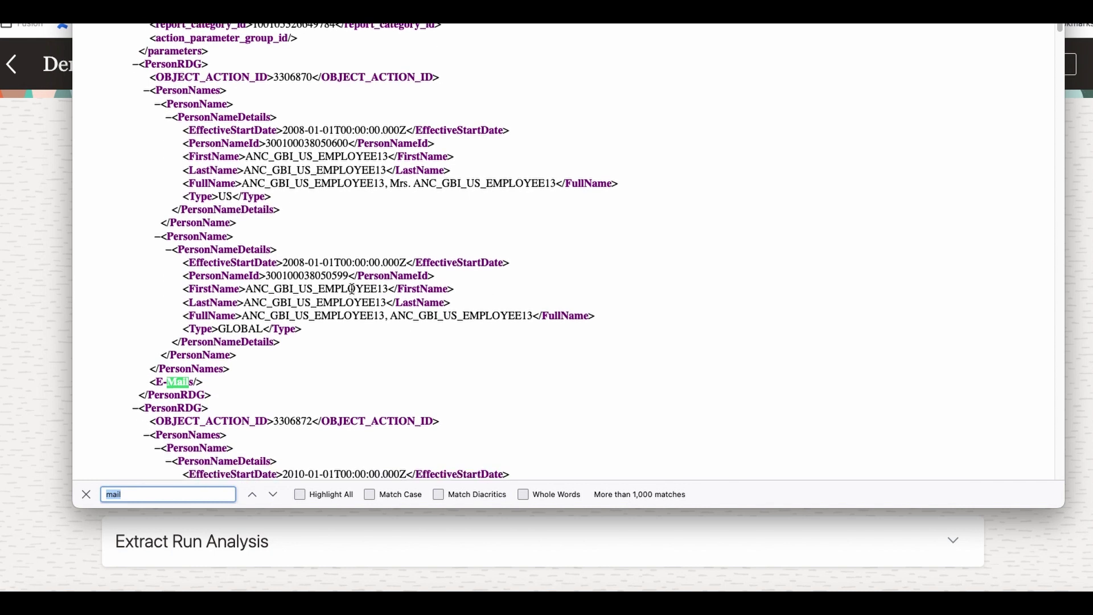
{"action": "scroll", "coordinate": [299, 447], "scroll_direction": "down", "scroll_amount": 3}
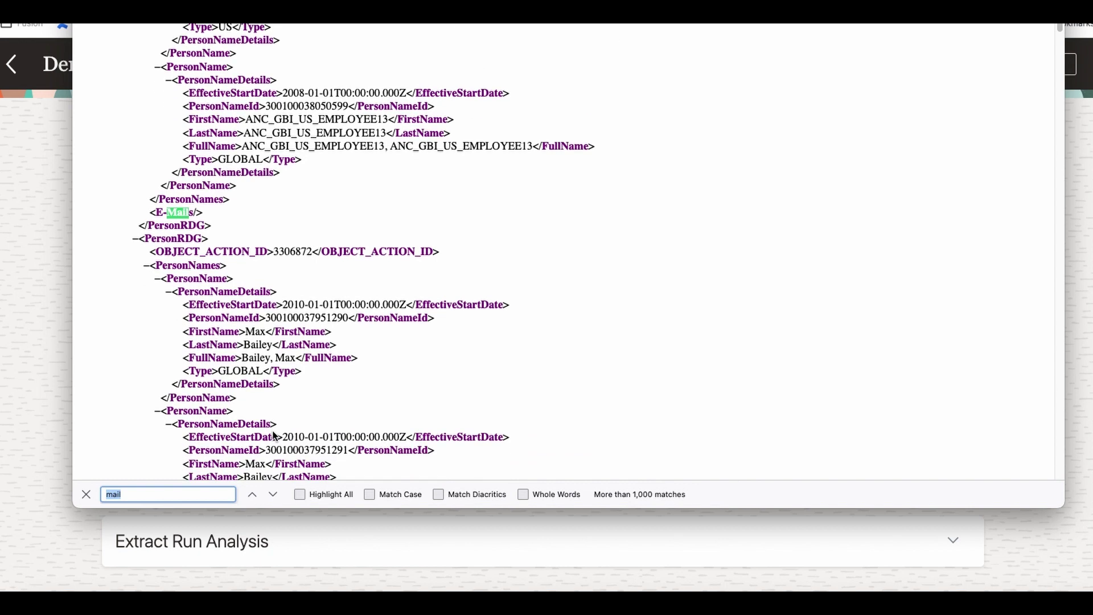
{"action": "scroll", "coordinate": [274, 436], "scroll_direction": "up", "scroll_amount": 3}
{"action": "scroll", "coordinate": [272, 431], "scroll_direction": "up", "scroll_amount": 2}
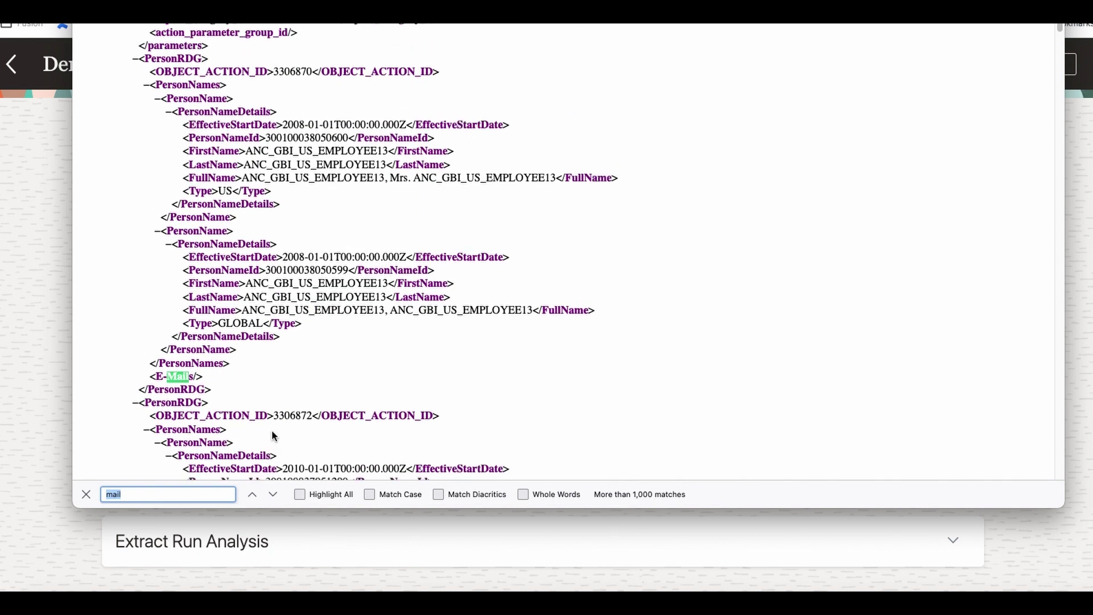
{"action": "scroll", "coordinate": [272, 432], "scroll_direction": "down", "scroll_amount": 2}
{"action": "scroll", "coordinate": [273, 431], "scroll_direction": "down", "scroll_amount": 4}
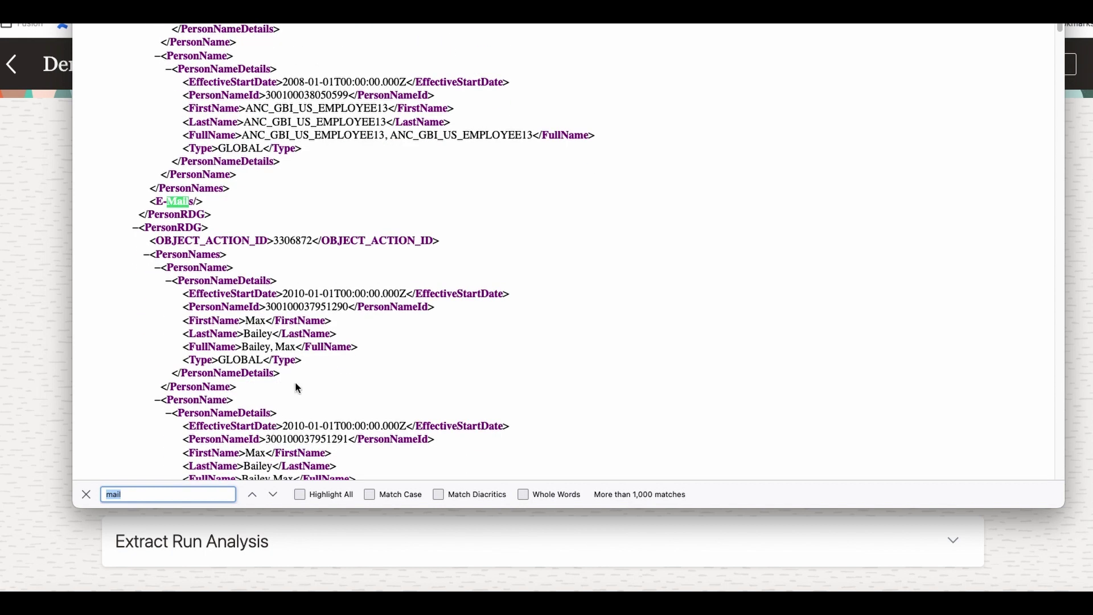
Examine the second PersonRDG record's GLOBAL and US name entries together with its EmailDetails
{"action": "scroll", "coordinate": [295, 385], "scroll_direction": "down", "scroll_amount": 6}
{"action": "scroll", "coordinate": [295, 389], "scroll_direction": "down", "scroll_amount": 2}
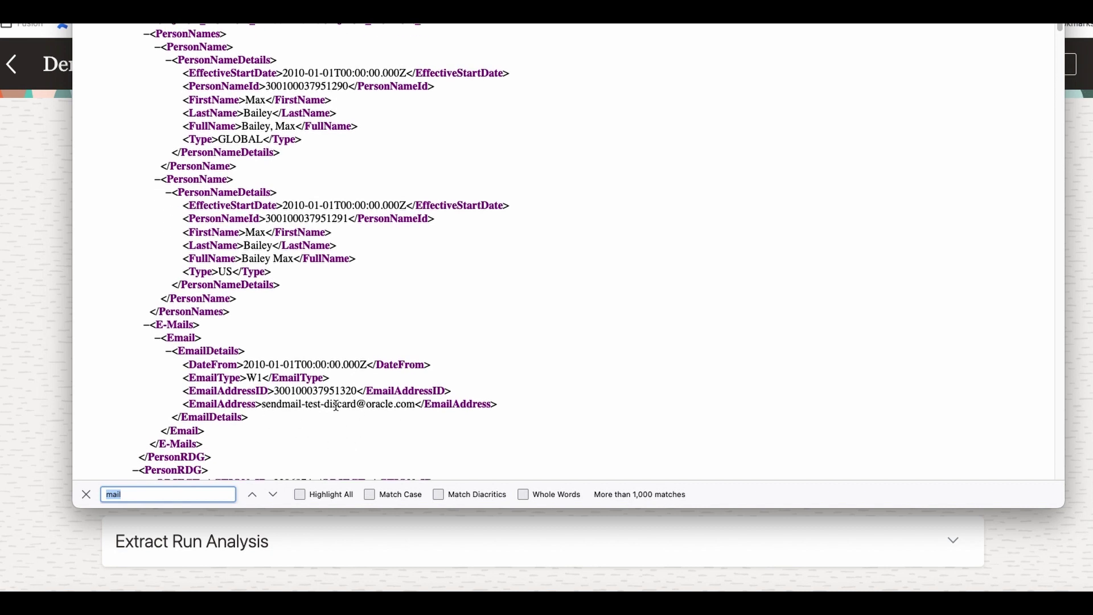
{"action": "scroll", "coordinate": [338, 410], "scroll_direction": "up", "scroll_amount": 4}
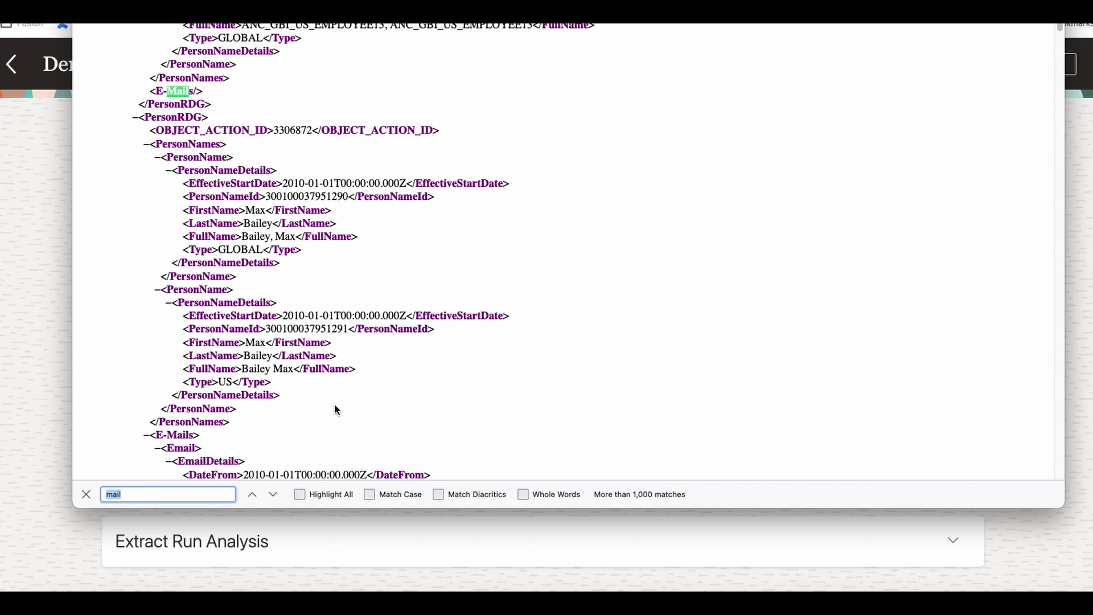
{"action": "scroll", "coordinate": [333, 409], "scroll_direction": "down", "scroll_amount": 4}
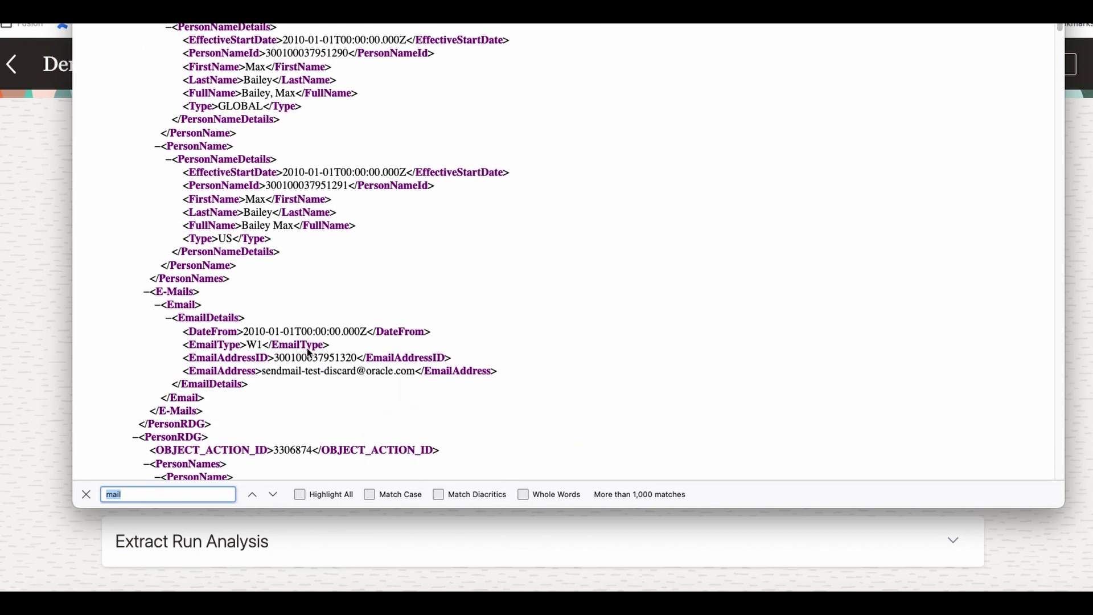
{"action": "scroll", "coordinate": [310, 353], "scroll_direction": "up", "scroll_amount": 4}
{"action": "scroll", "coordinate": [306, 366], "scroll_direction": "down", "scroll_amount": 4}
{"action": "scroll", "coordinate": [303, 318], "scroll_direction": "up", "scroll_amount": 4}
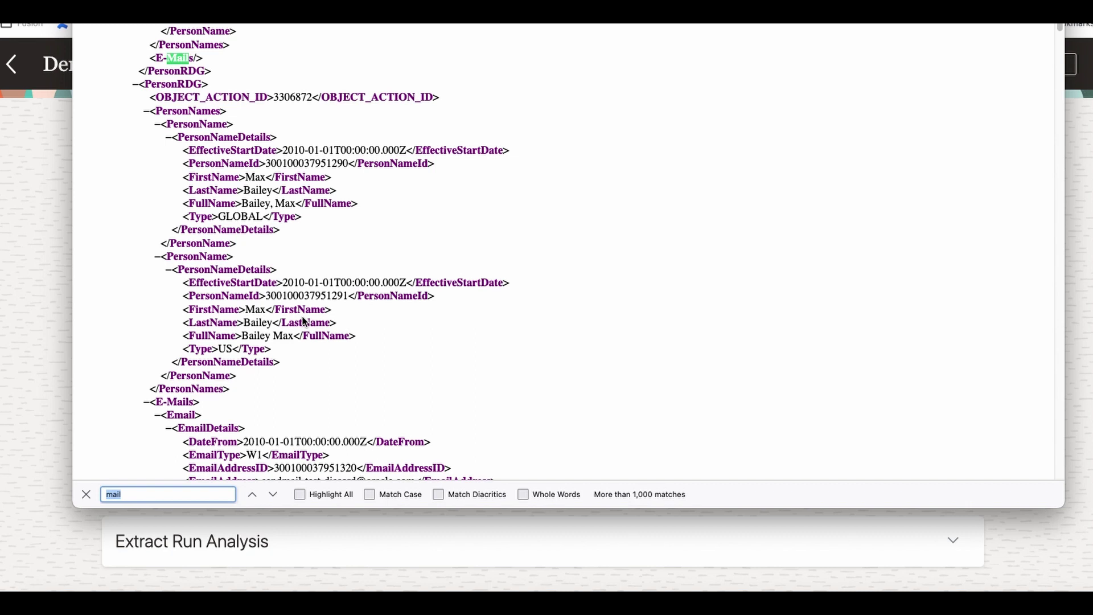
{"action": "scroll", "coordinate": [354, 294], "scroll_direction": "down", "scroll_amount": 2}
{"action": "scroll", "coordinate": [354, 288], "scroll_direction": "up", "scroll_amount": 1}
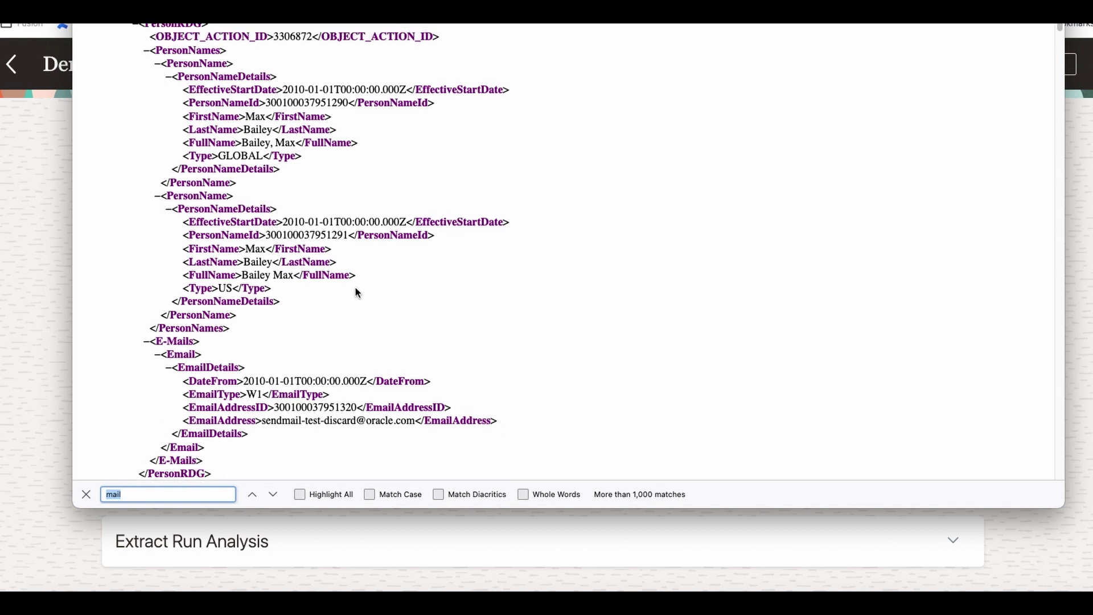